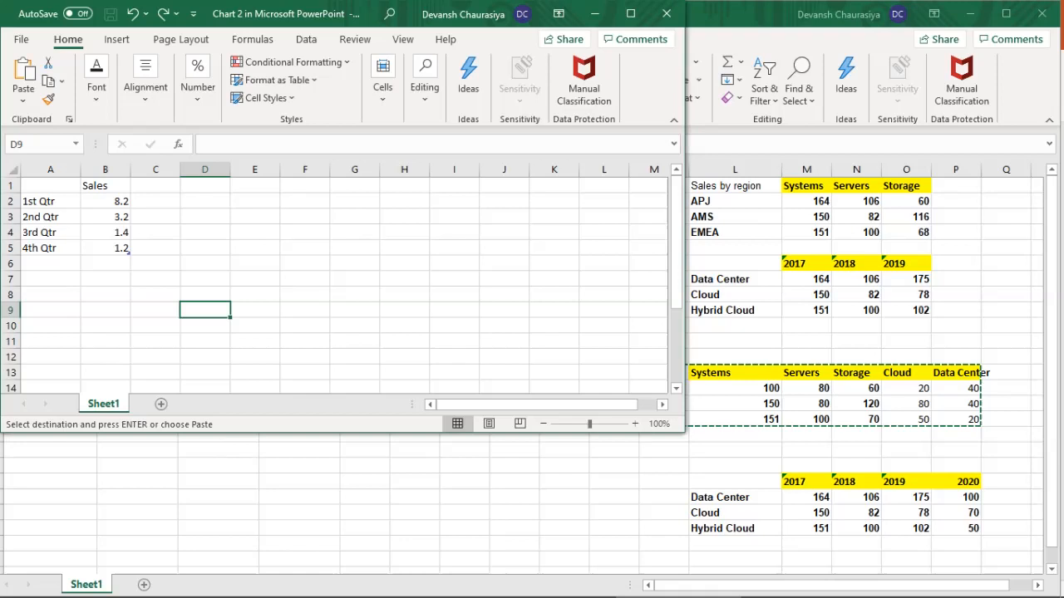
Paste the copied regional sales table into the chart's data sheet starting at cell A1
click(50, 185)
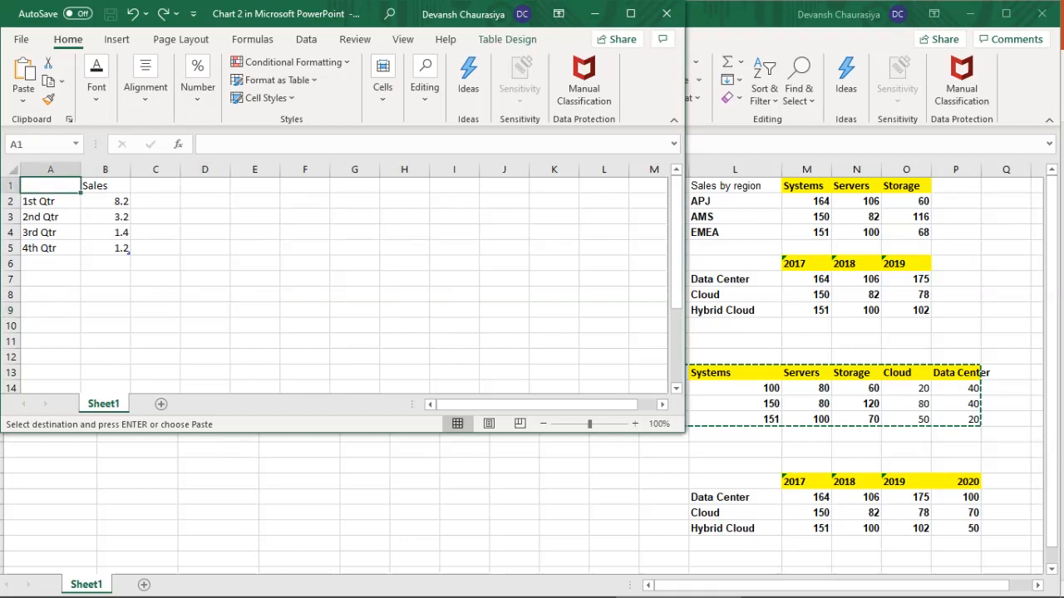
key(ctrl+v)
click(50, 249)
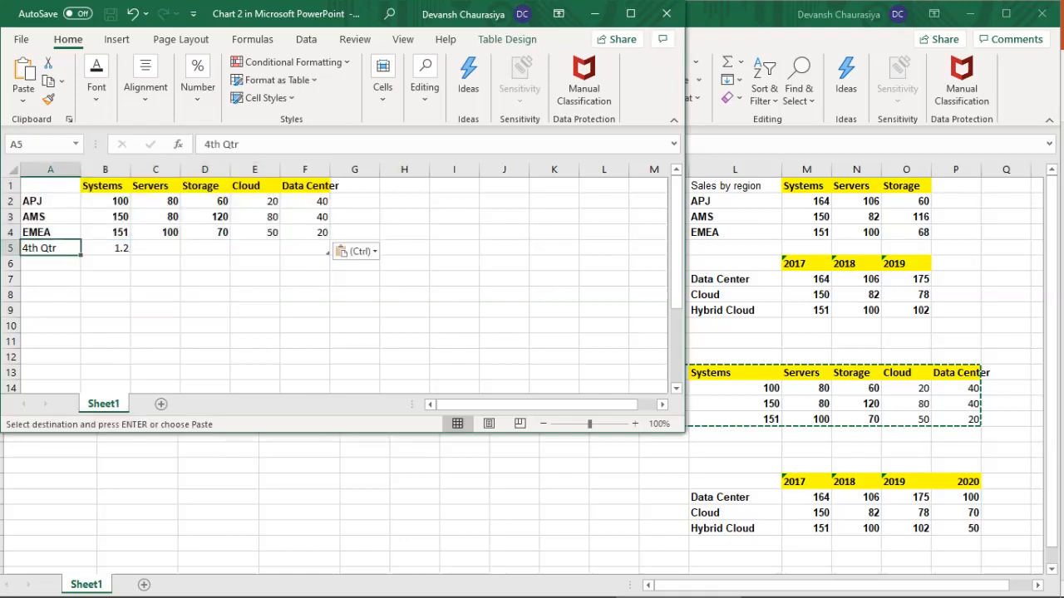
Shrink the chart's data table to end at F4 and clear the leftover 4th Qtr row
drag(329, 252, 327, 236)
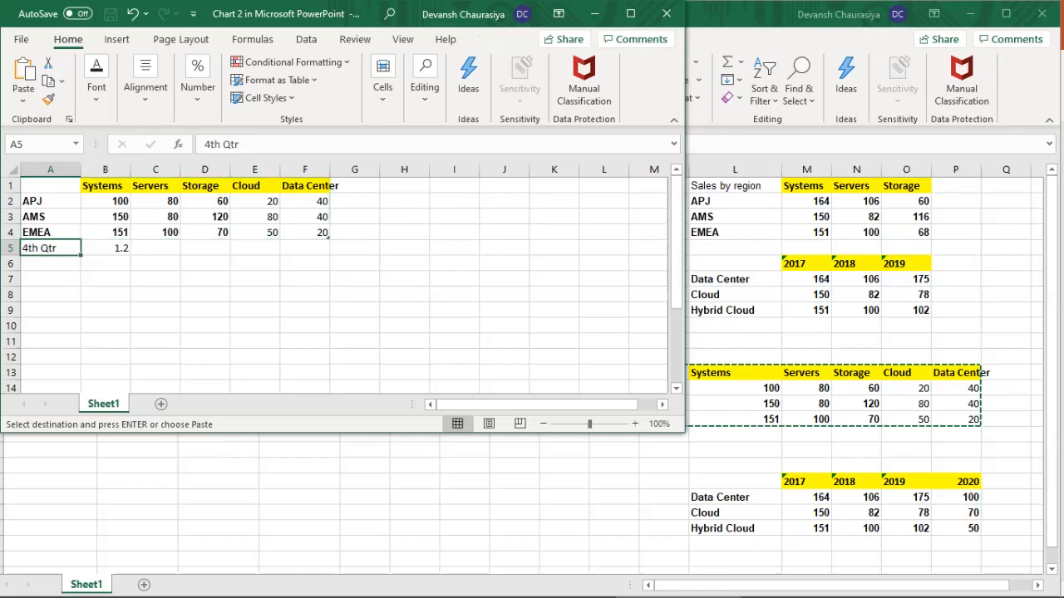
drag(50, 248, 105, 248)
key(Delete)
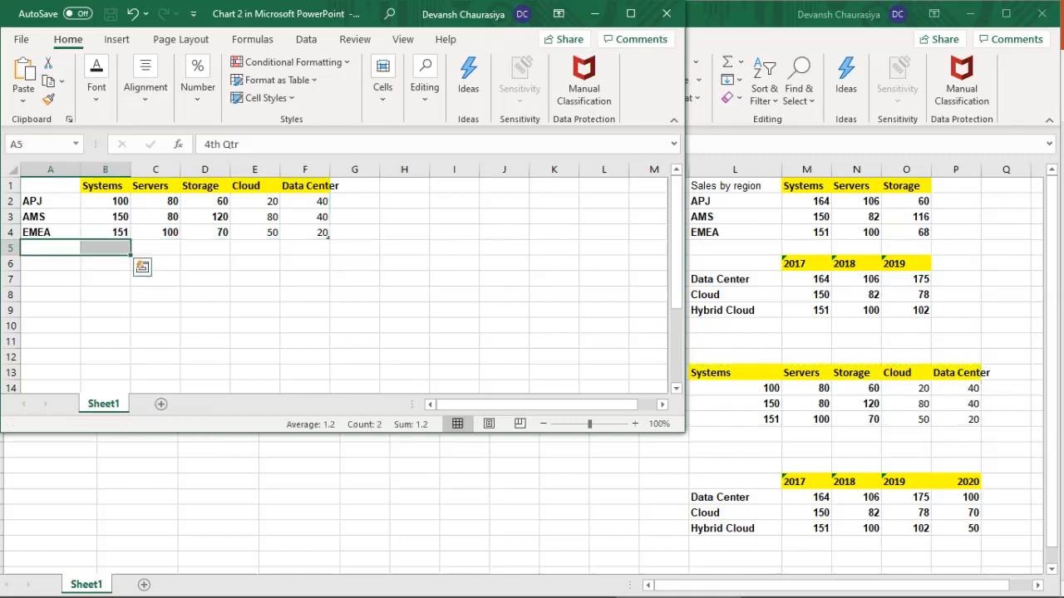
click(404, 356)
Examine the product columns in the chart data, especially Cloud and Data Center, and the matching table in the source workbook
drag(105, 185, 204, 233)
click(255, 279)
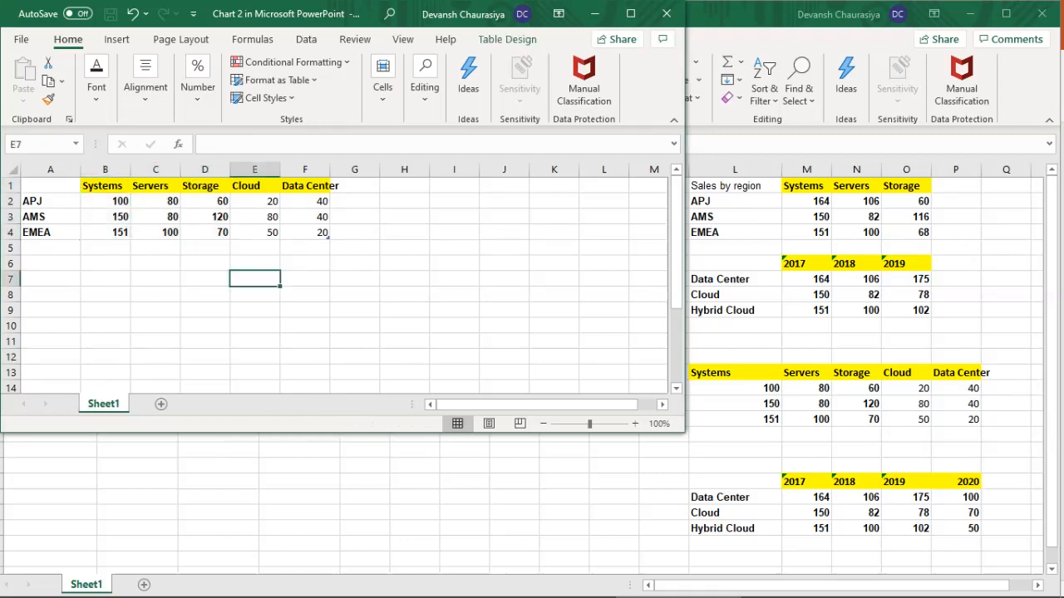
click(255, 168)
drag(255, 169, 304, 169)
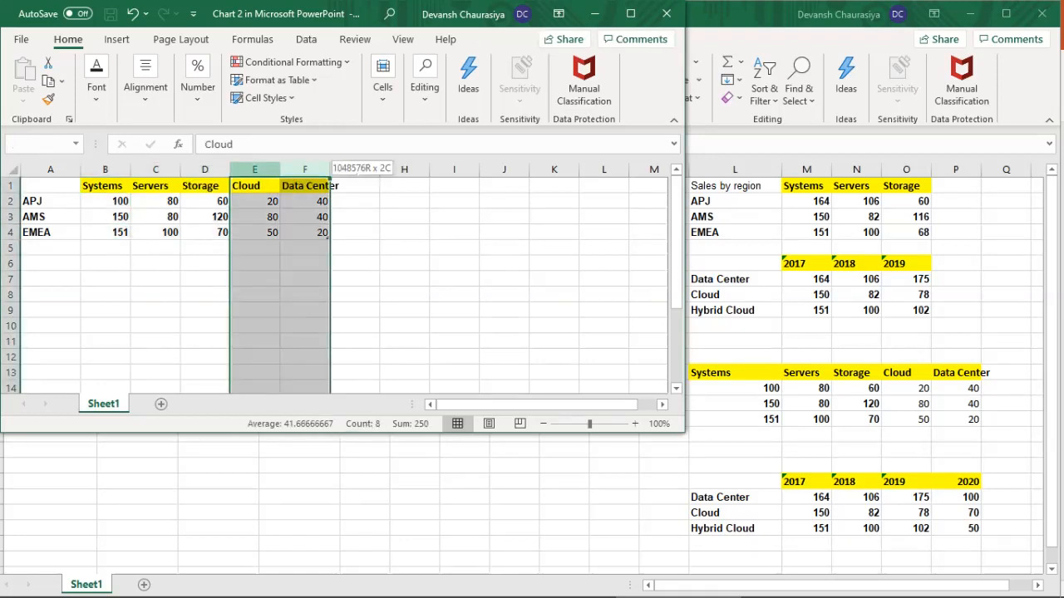
click(205, 201)
drag(254, 201, 304, 233)
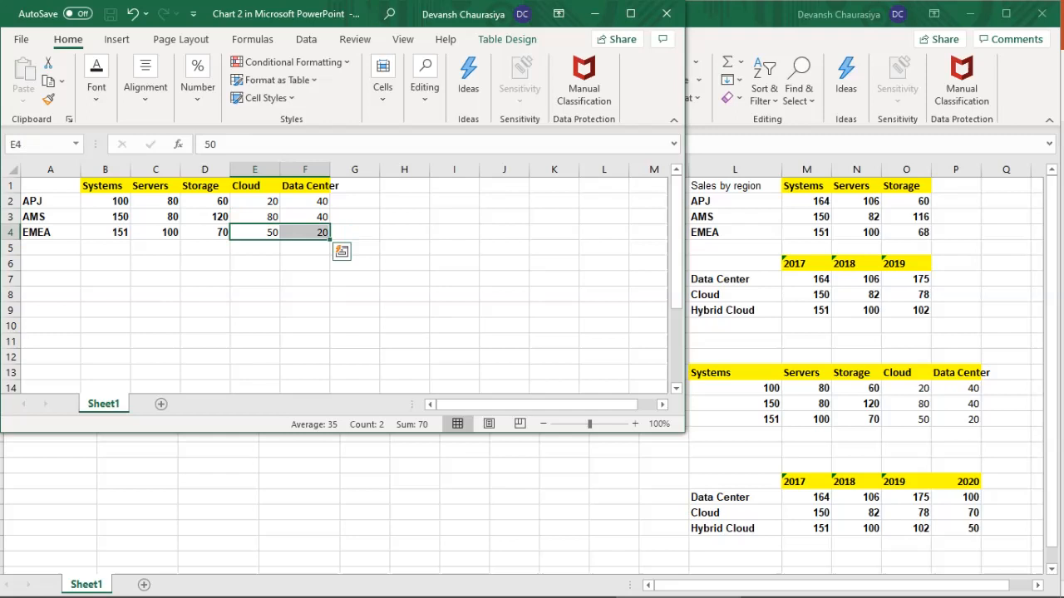
drag(254, 169, 304, 169)
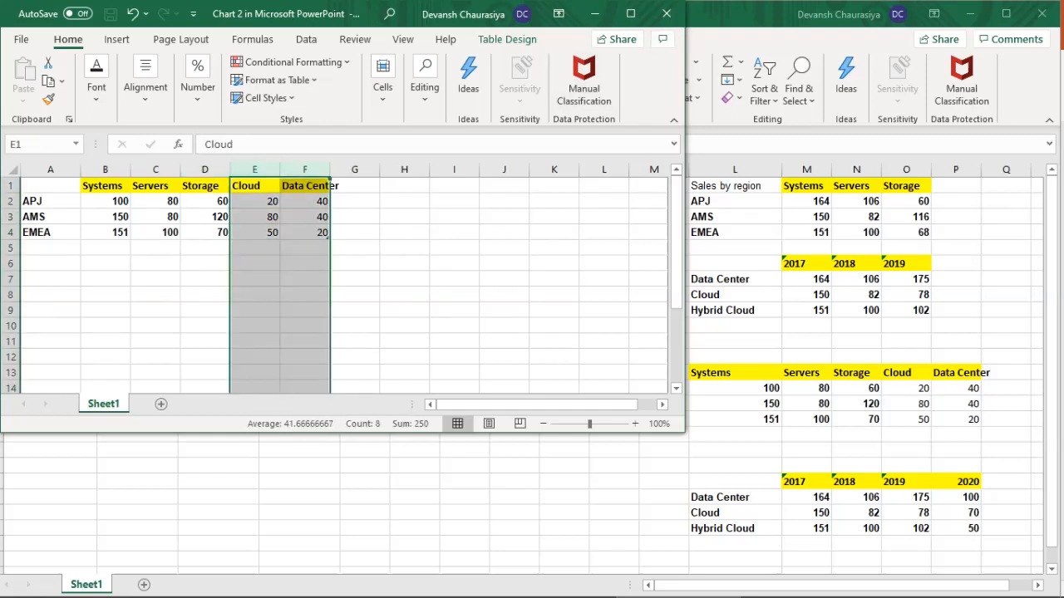
click(204, 217)
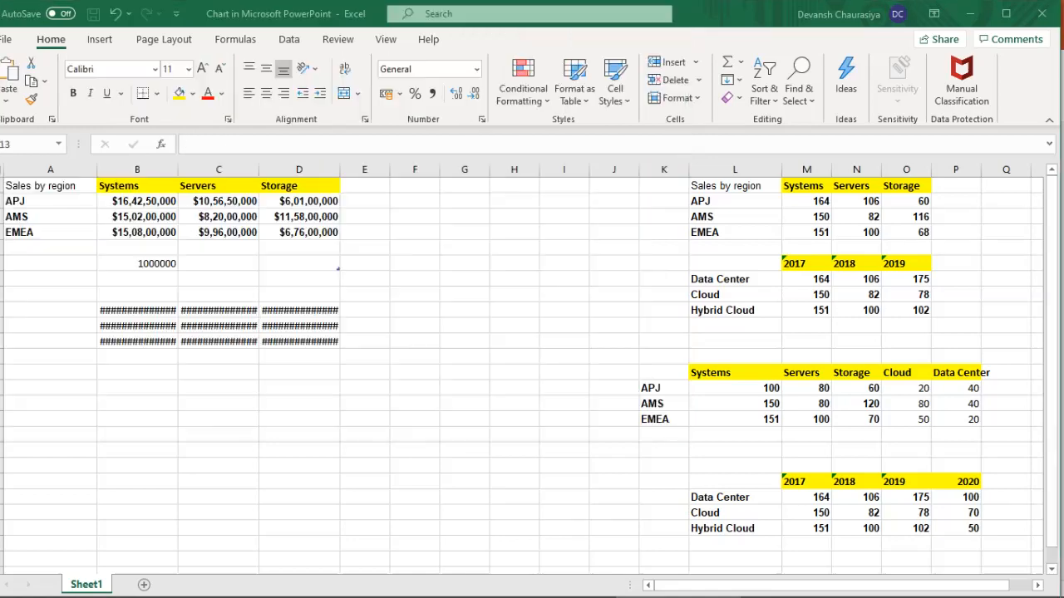
drag(698, 373, 980, 420)
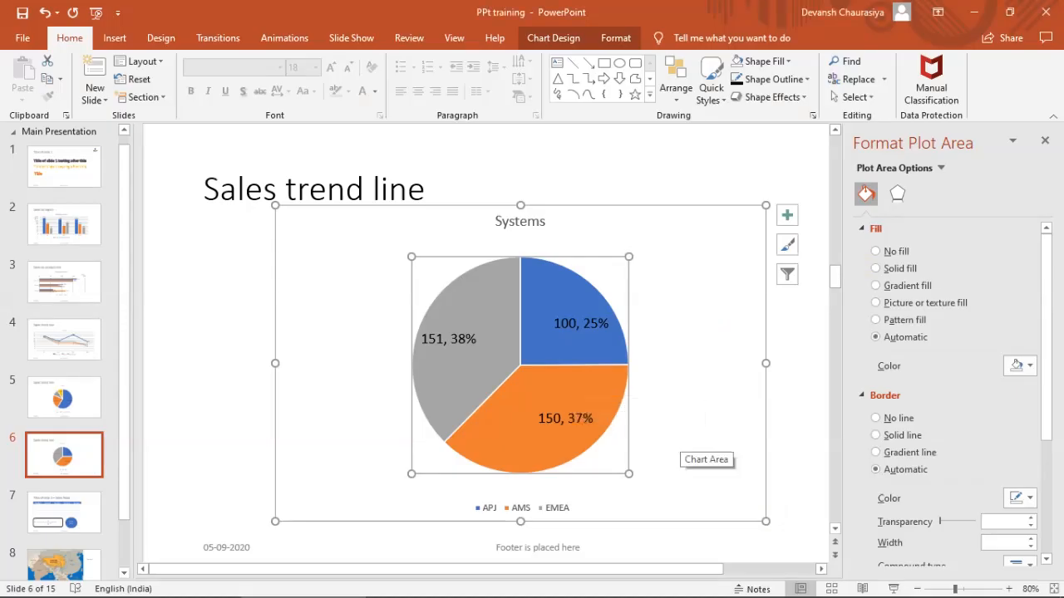
Reselect Sheet1 cells A1:F4 as the data range of the Systems pie chart on slide 6
click(694, 453)
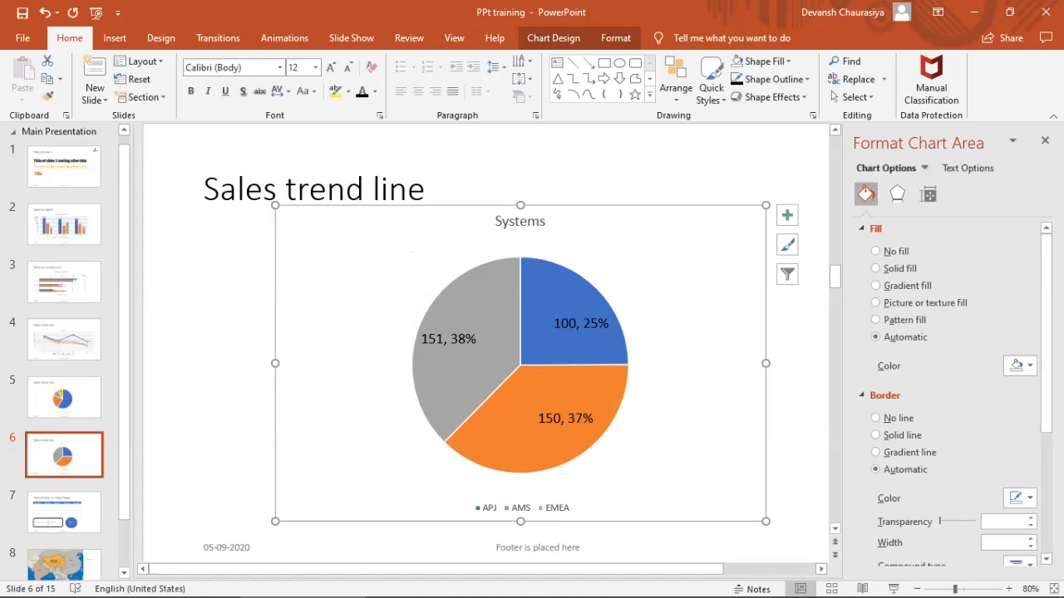
click(553, 37)
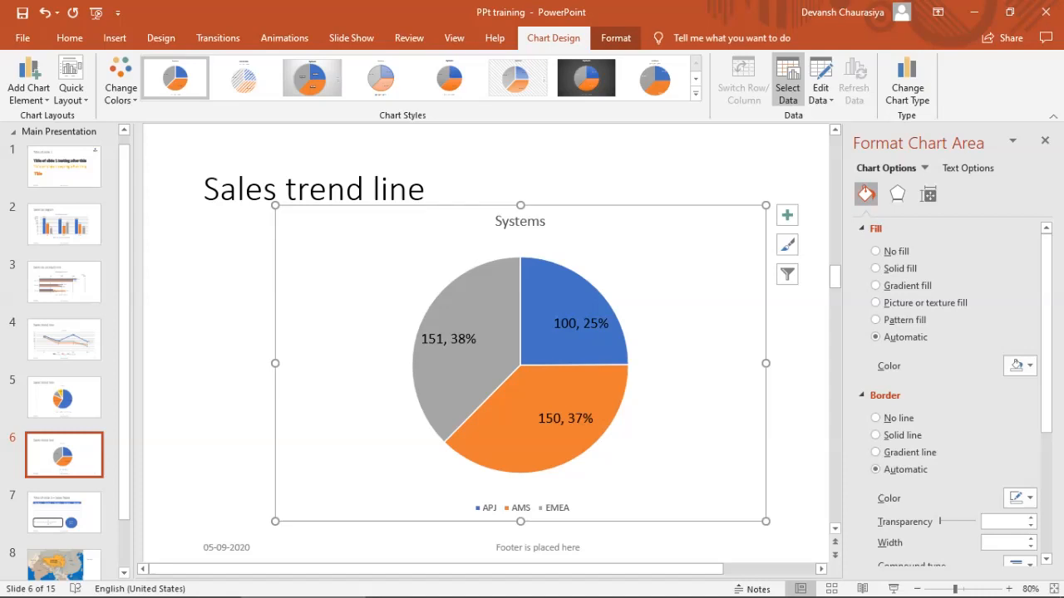
click(787, 80)
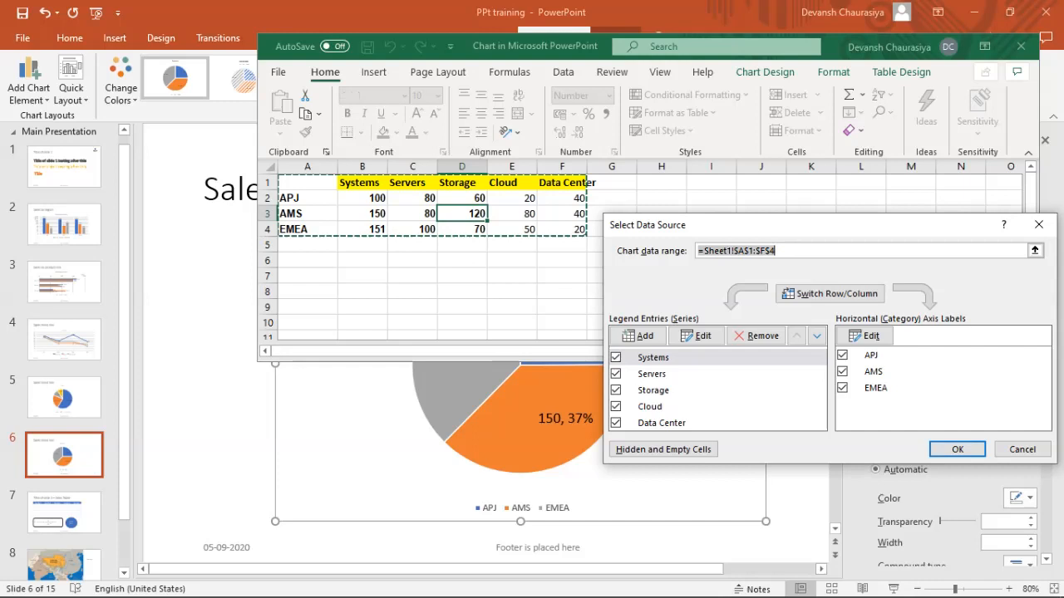
drag(307, 199, 585, 232)
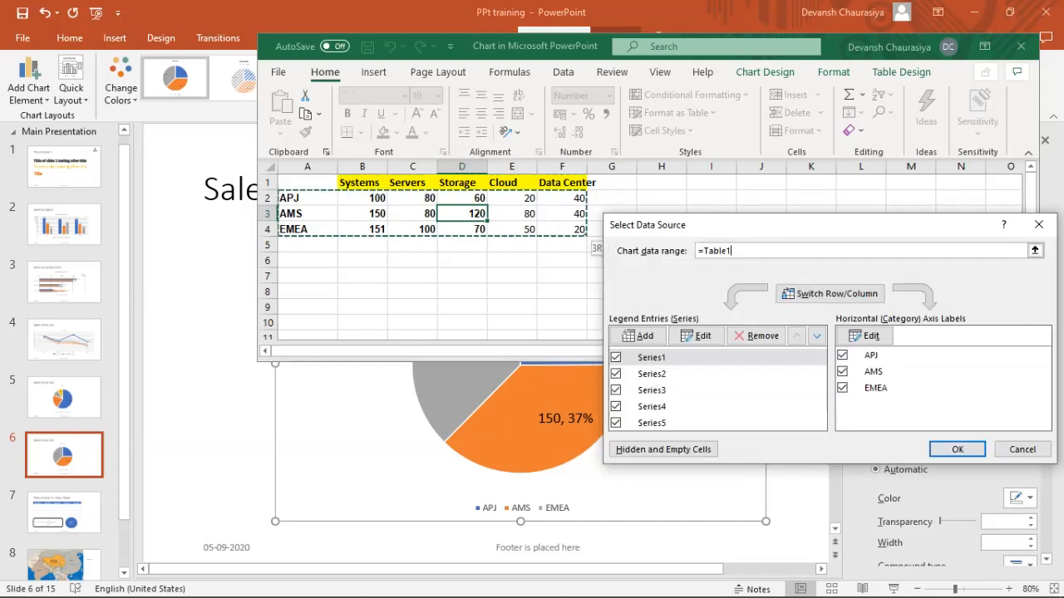
drag(307, 183, 585, 232)
key(Return)
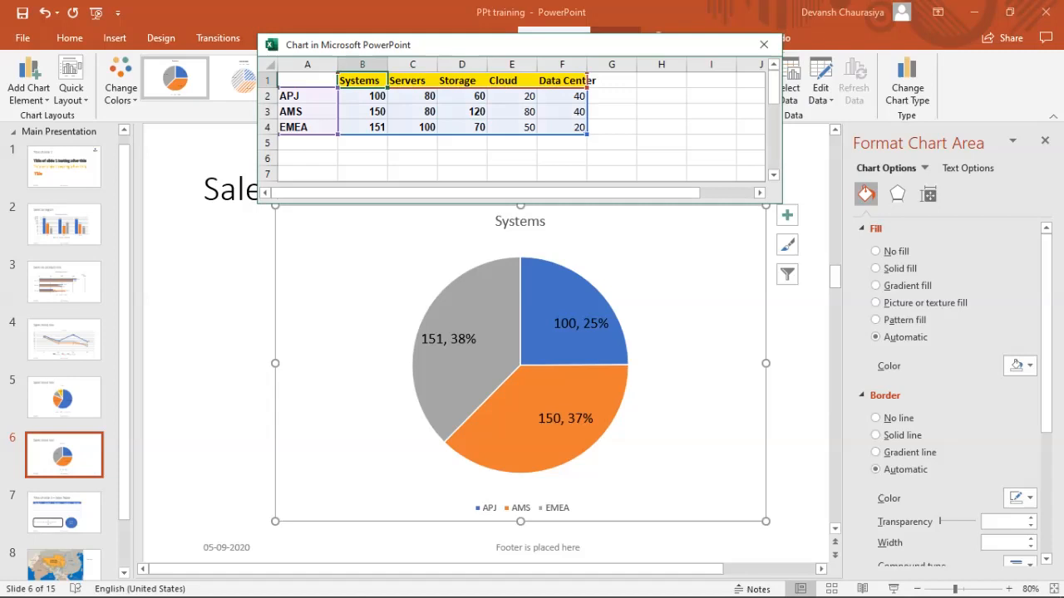
click(612, 158)
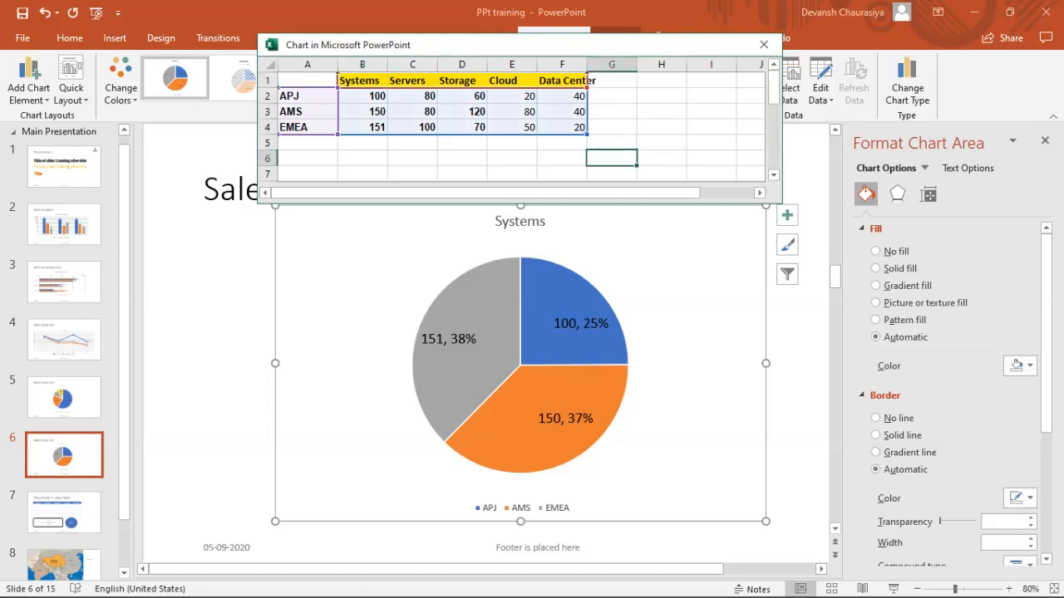
Change the Systems pie chart's type to Pie of Pie
click(549, 314)
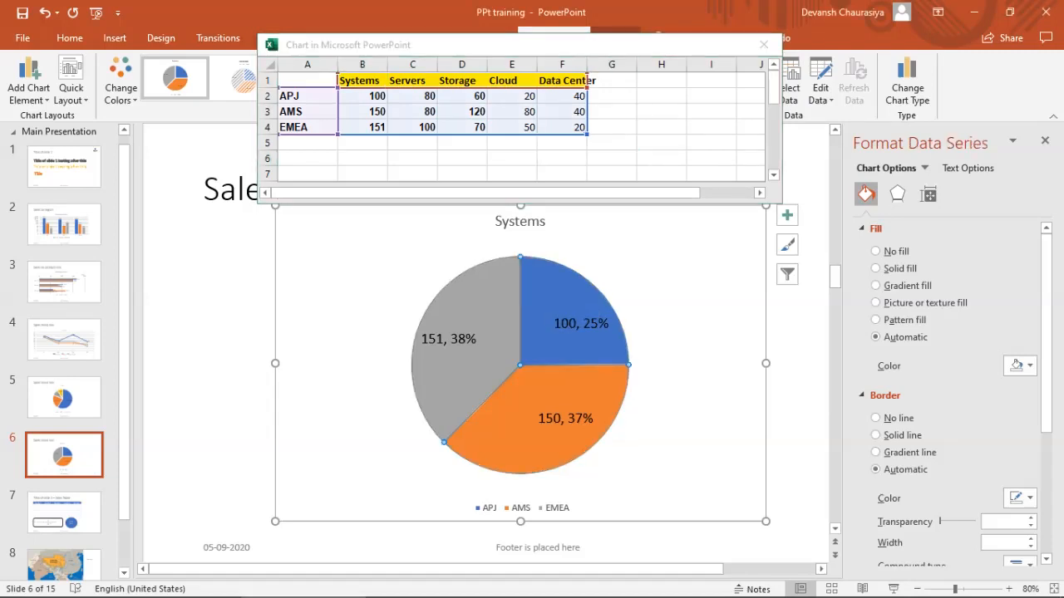
click(908, 80)
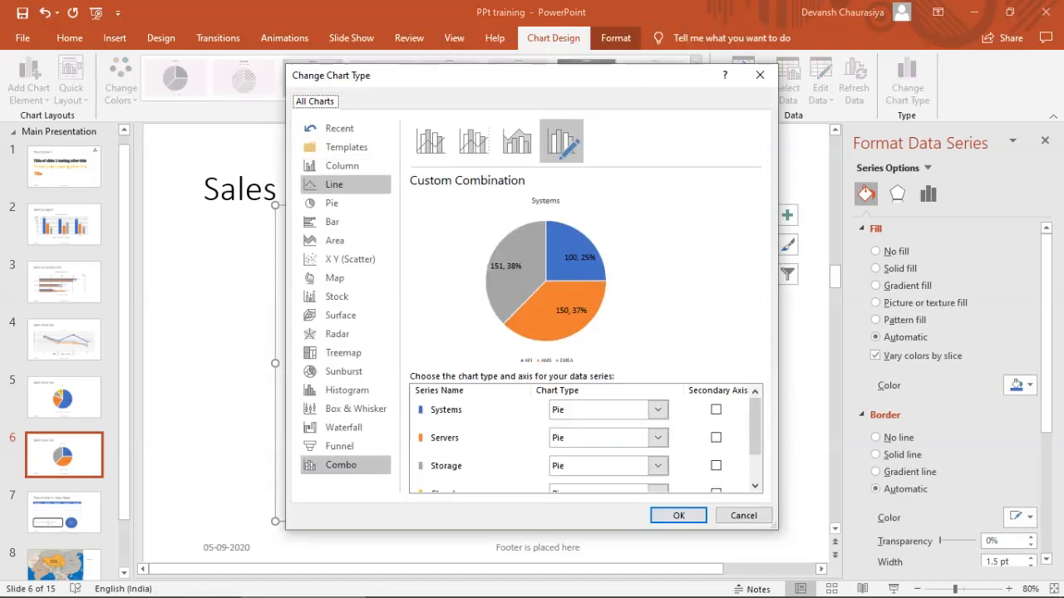
click(337, 203)
click(517, 140)
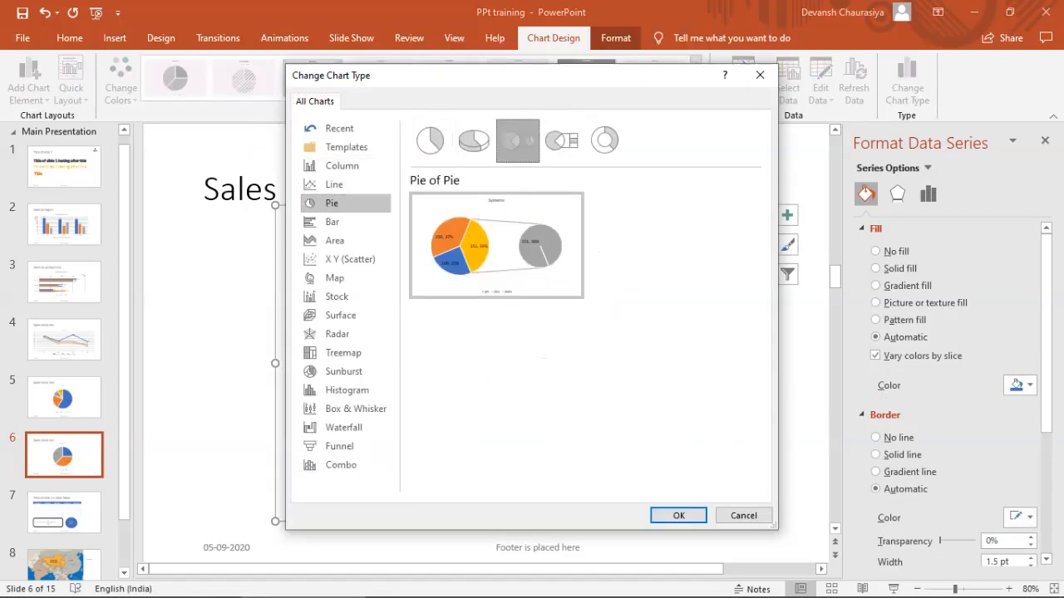
key(Return)
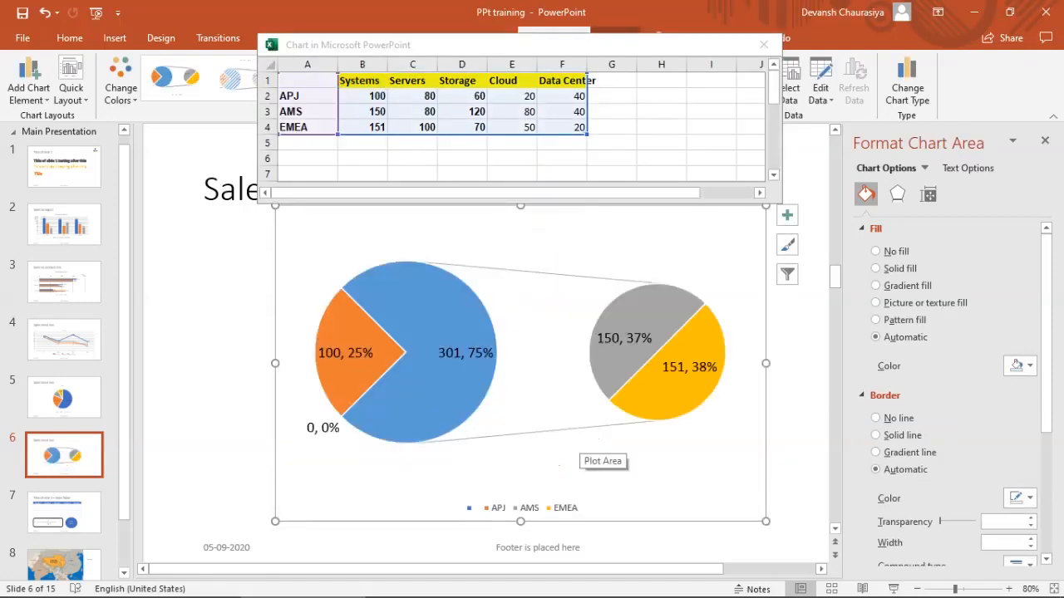
Close the chart's data sheet and delete the Pie of Pie chart from slide 6
click(462, 112)
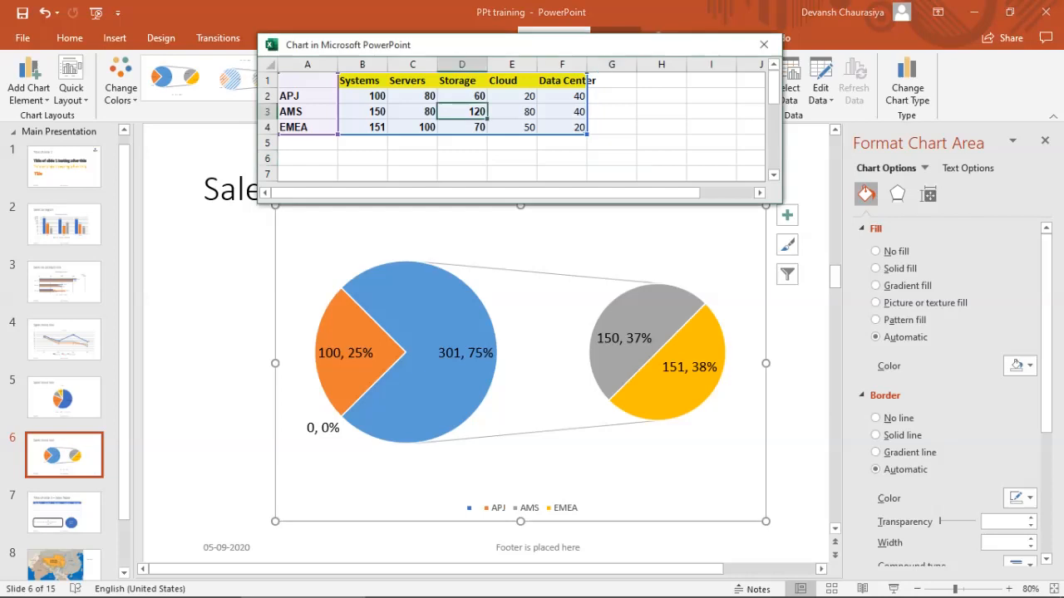
click(307, 96)
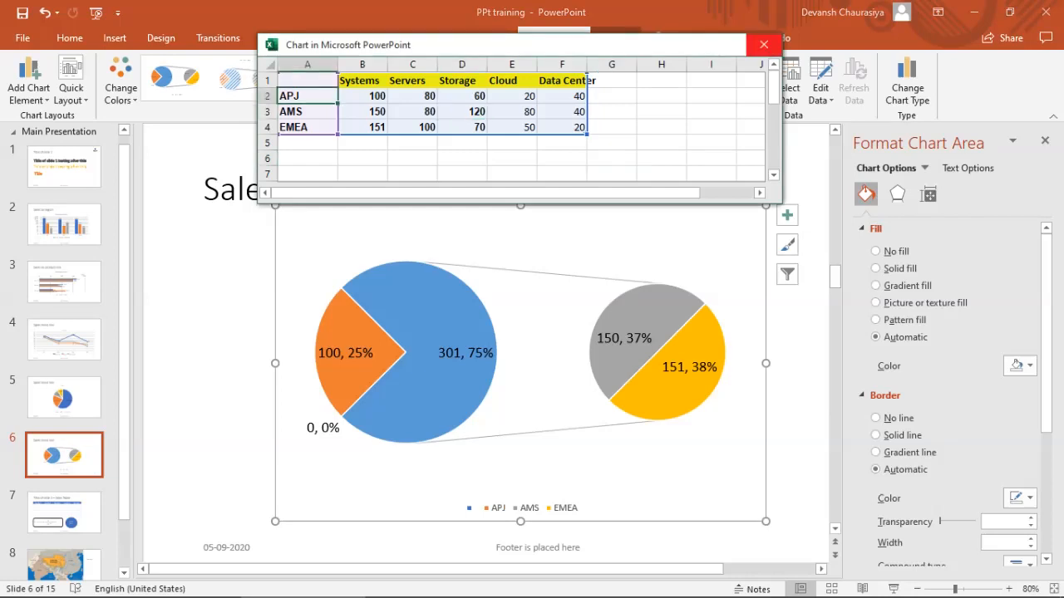
click(763, 44)
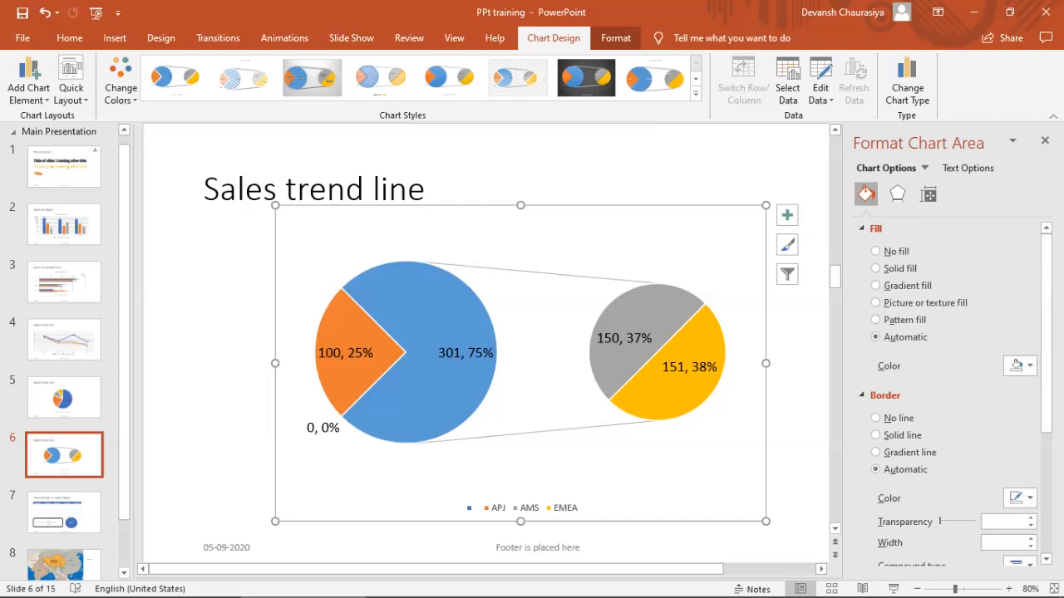
key(Delete)
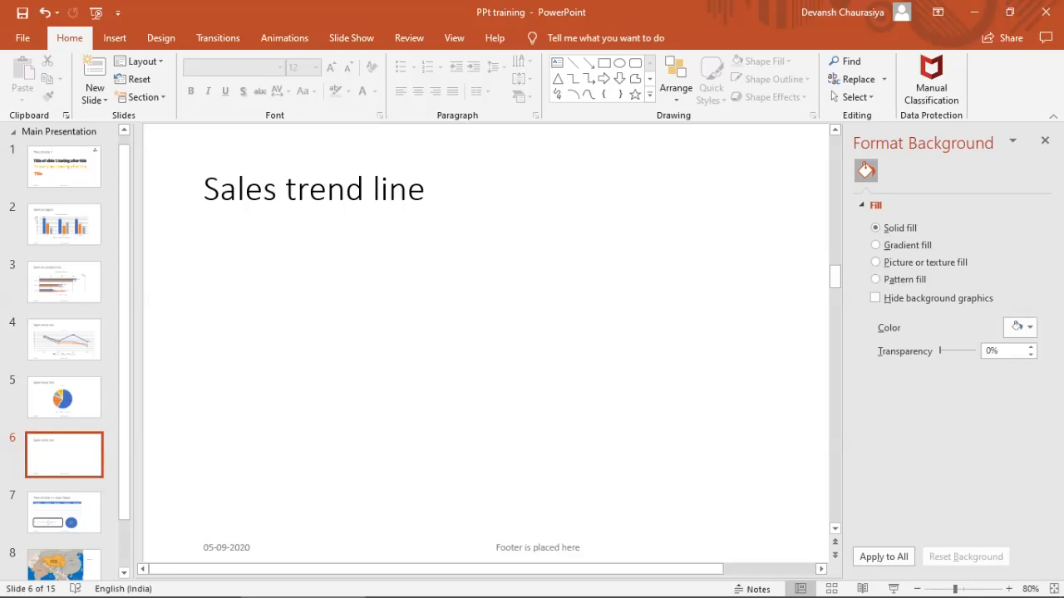
Insert a standard Pie chart on the Sales trend line slide
click(114, 38)
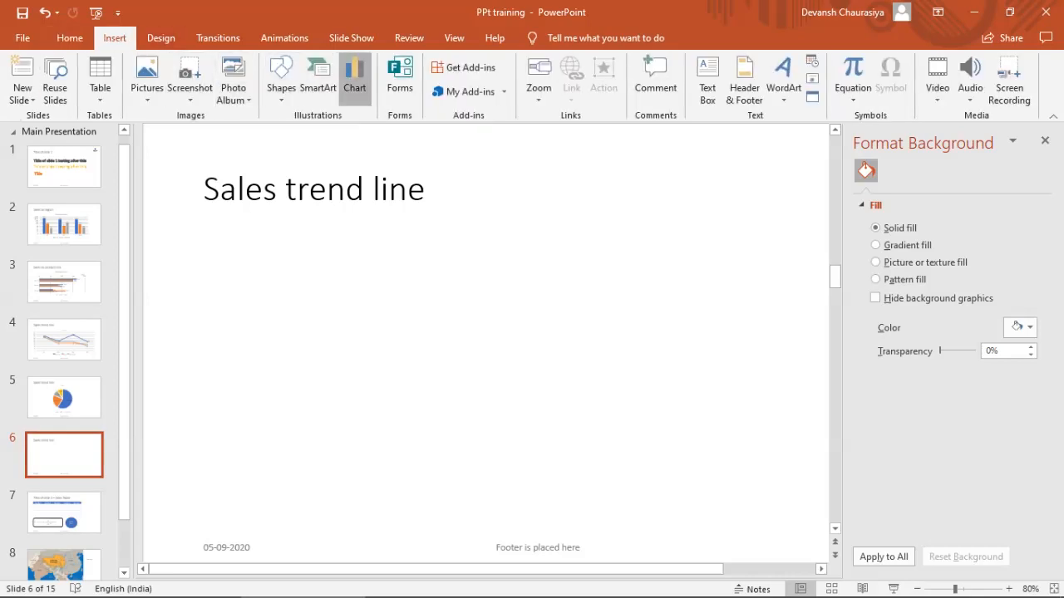
click(354, 79)
click(341, 203)
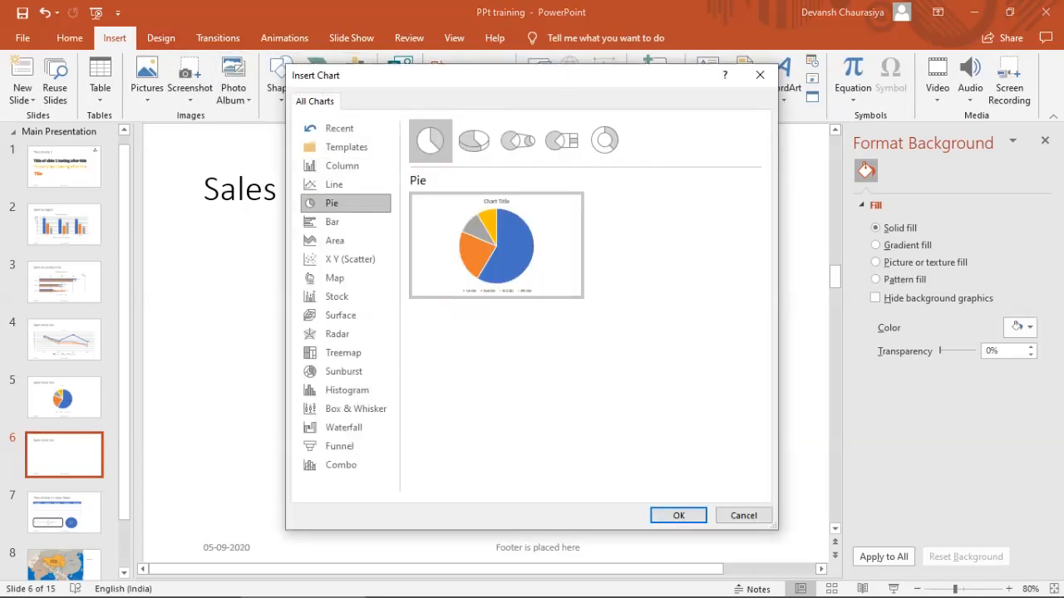
click(678, 515)
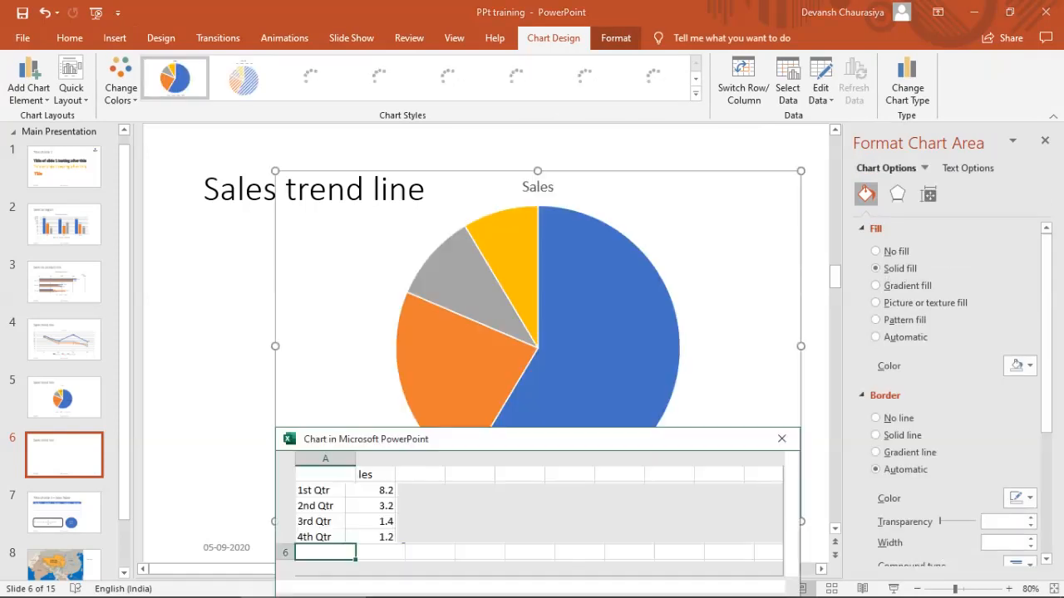
Maximize the new pie chart's data sheet and resize the chart data range to A1:E4
drag(600, 439, 570, 274)
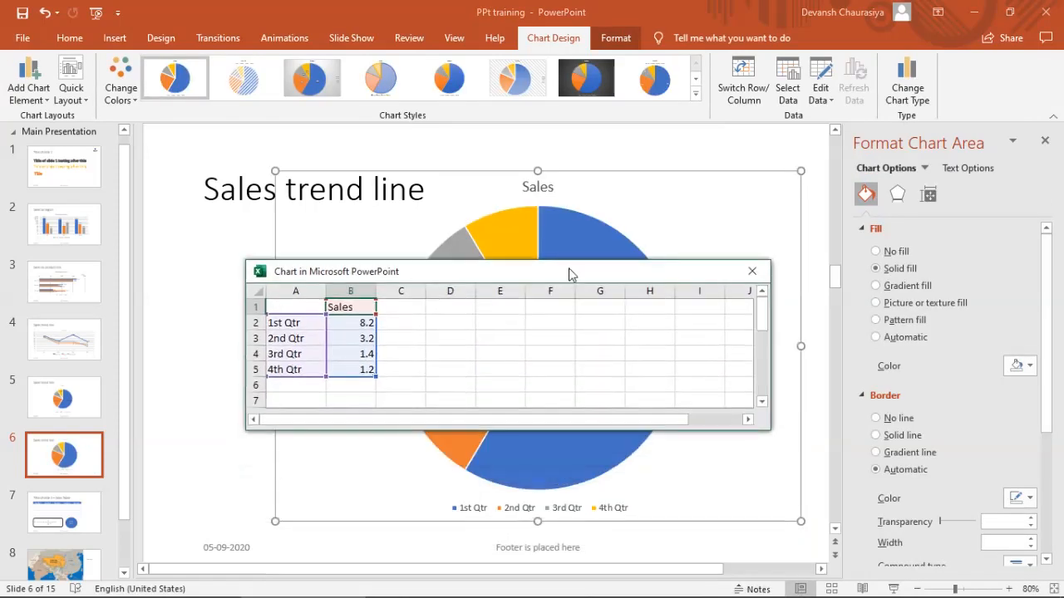
drag(771, 431, 873, 504)
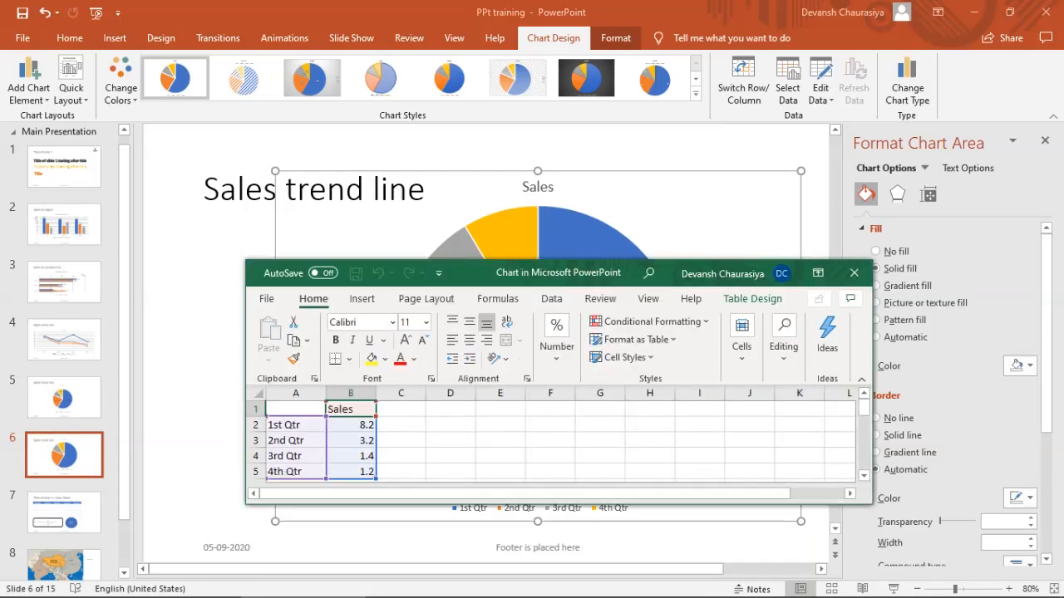
double_click(478, 273)
drag(129, 218, 280, 203)
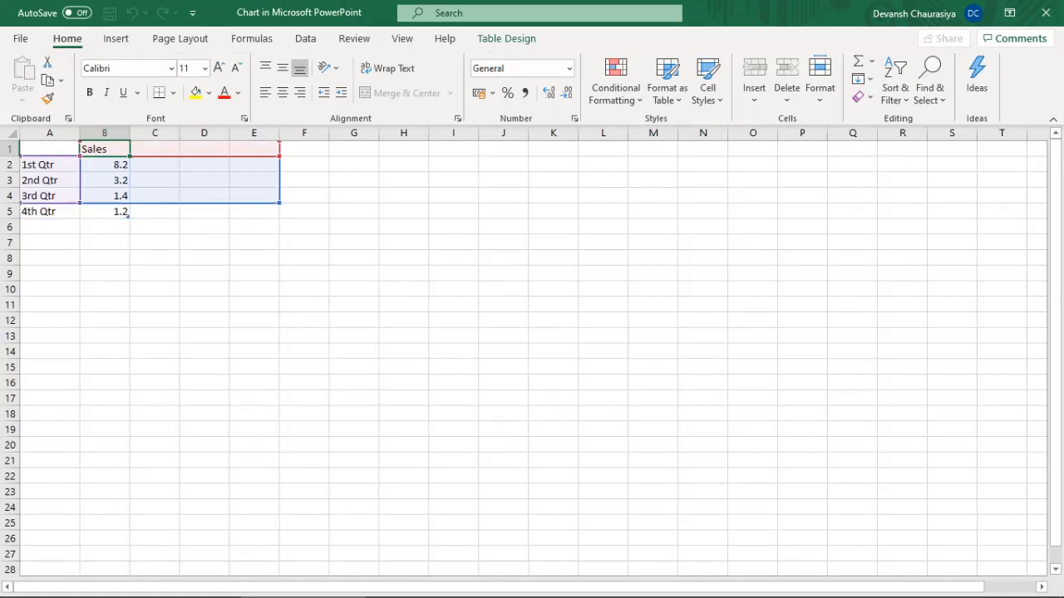
Copy the regional product sales table K13:P16 from the source workbook and paste it at A1 of the chart's data sheet
key(alt+Tab)
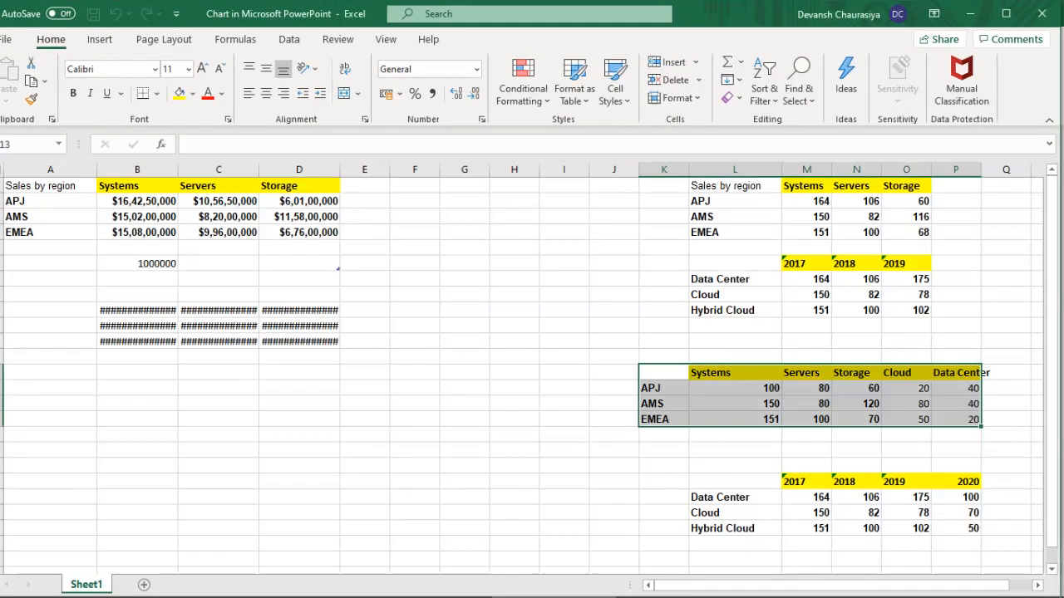
key(alt+Tab)
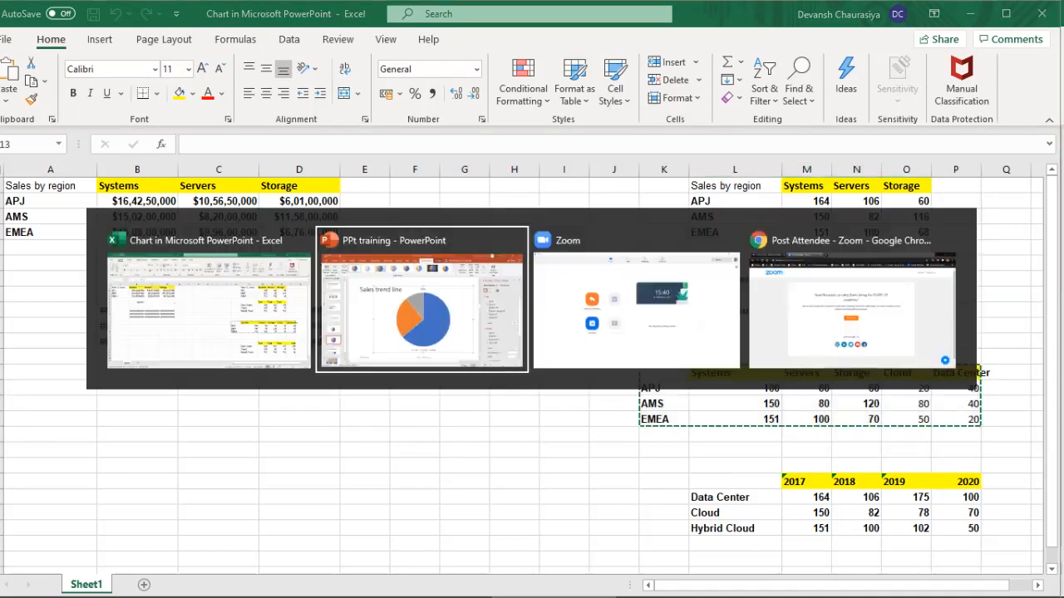
click(50, 149)
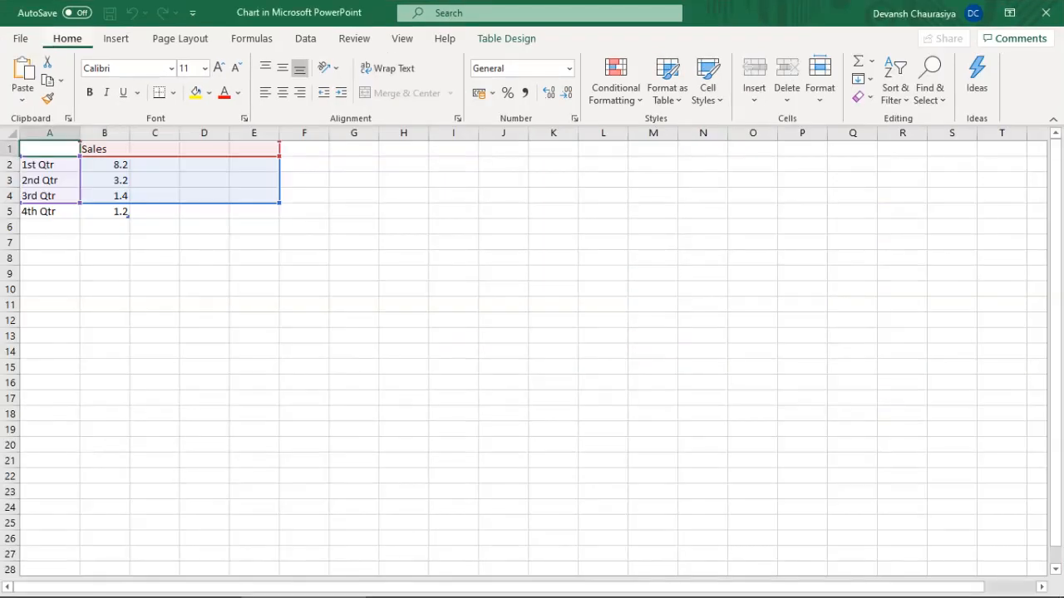
key(ctrl+alt+v)
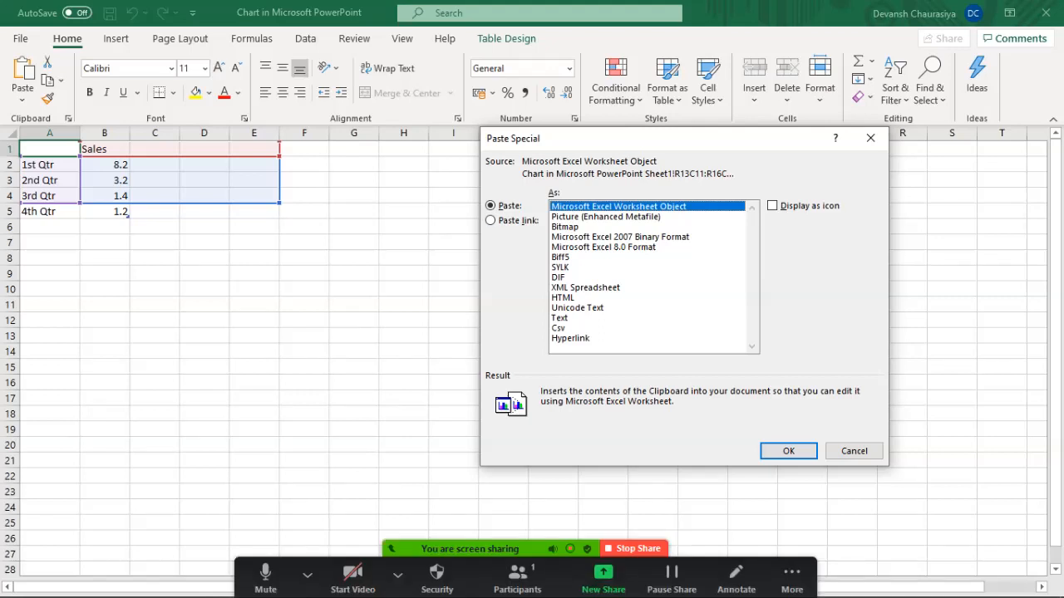
click(854, 452)
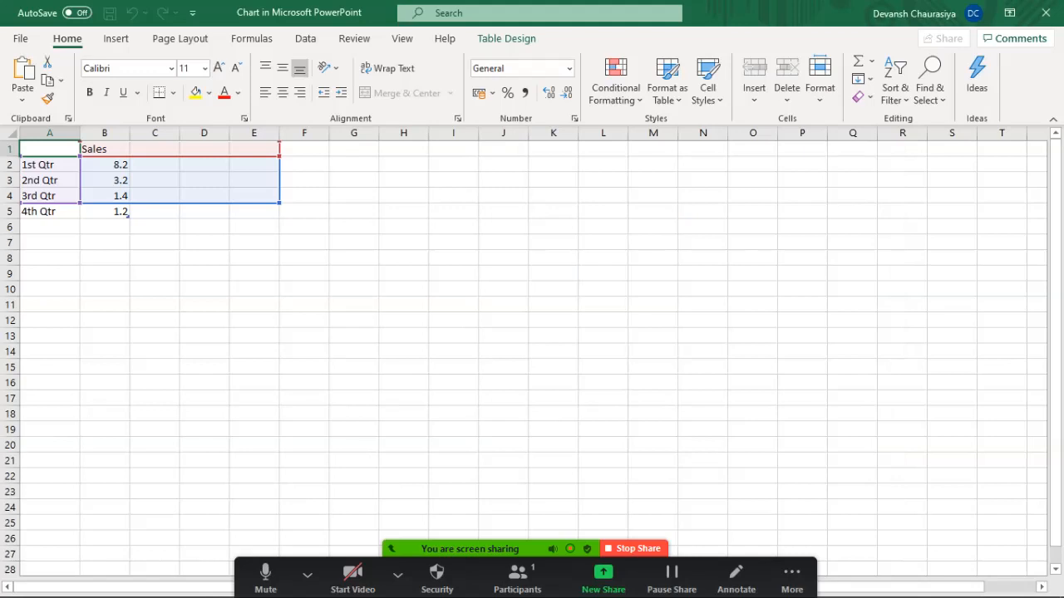
key(ctrl+v)
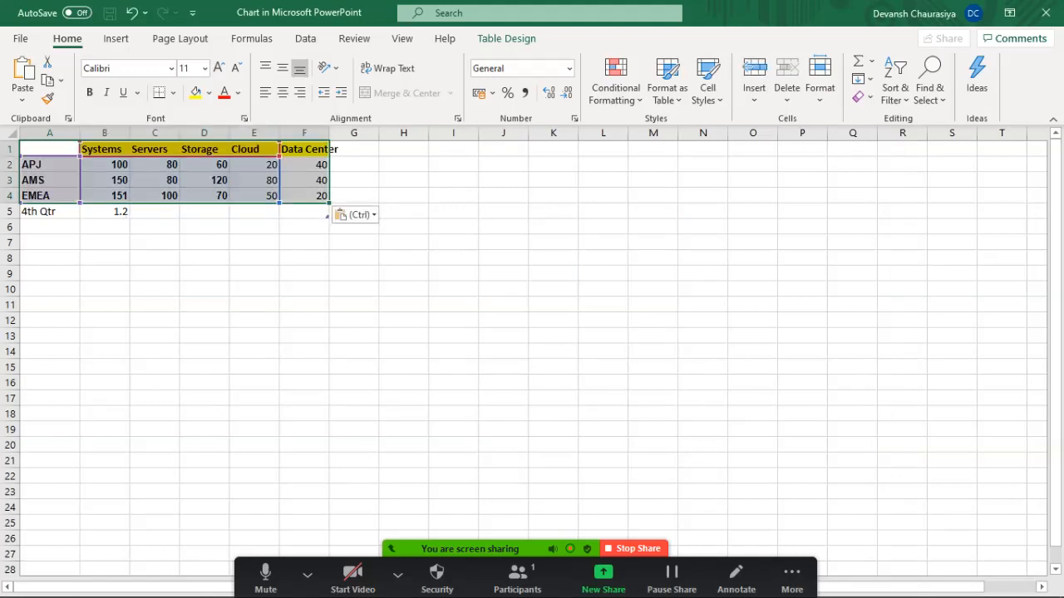
Extend the chart data range to A1:F4 and remove the leftover 4th Qtr row from the data sheet
click(204, 273)
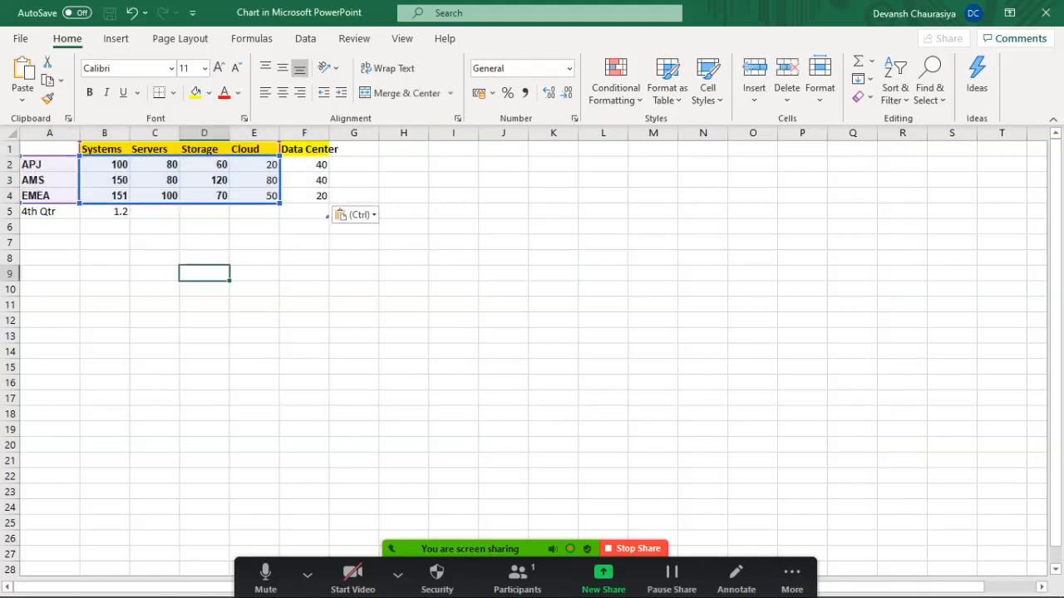
drag(279, 203, 329, 203)
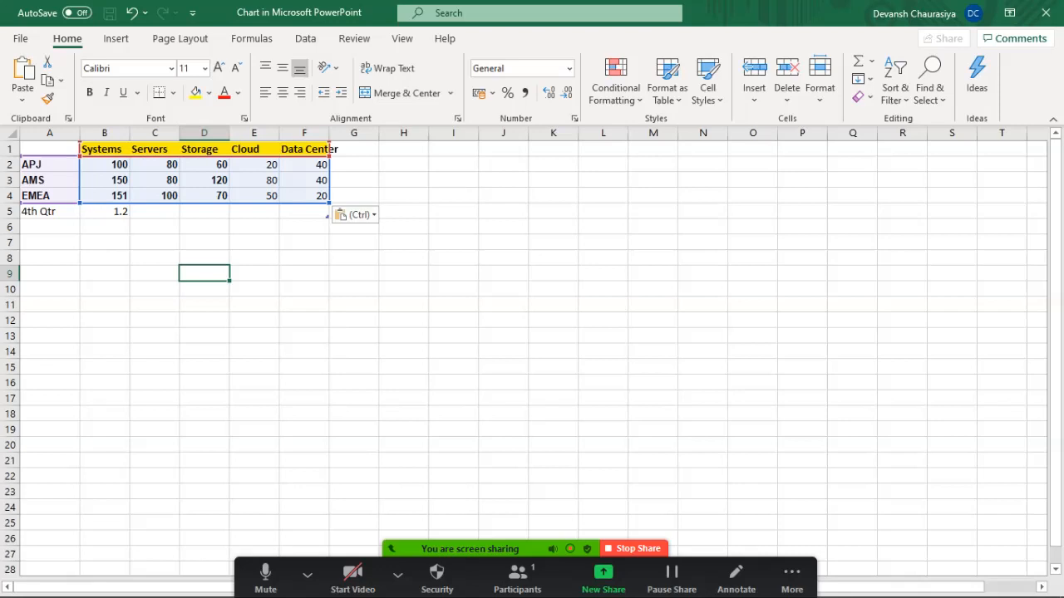
drag(50, 212, 105, 212)
key(Delete)
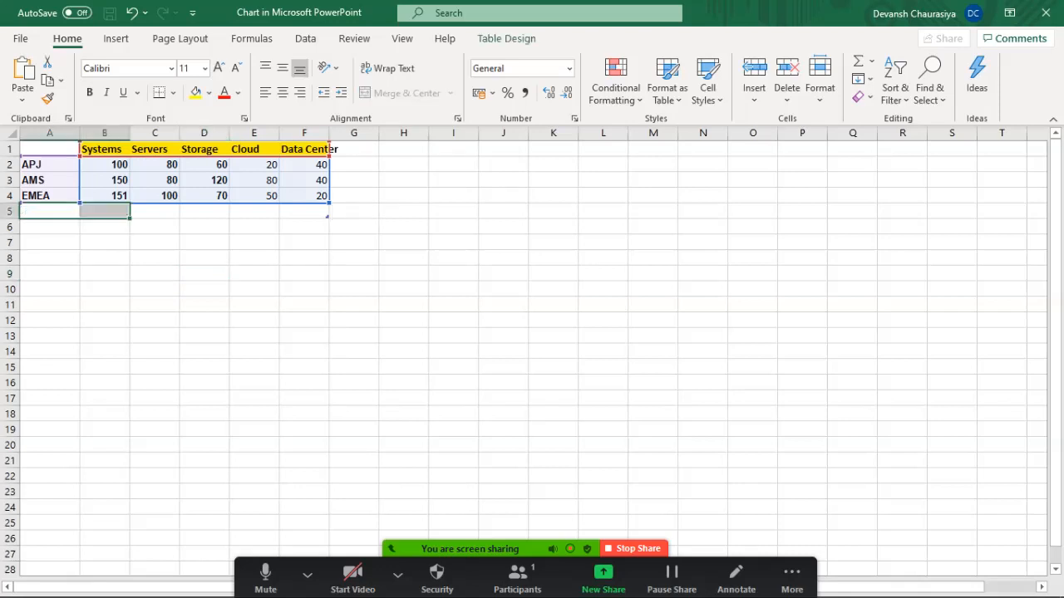
click(304, 211)
key(shift+Home)
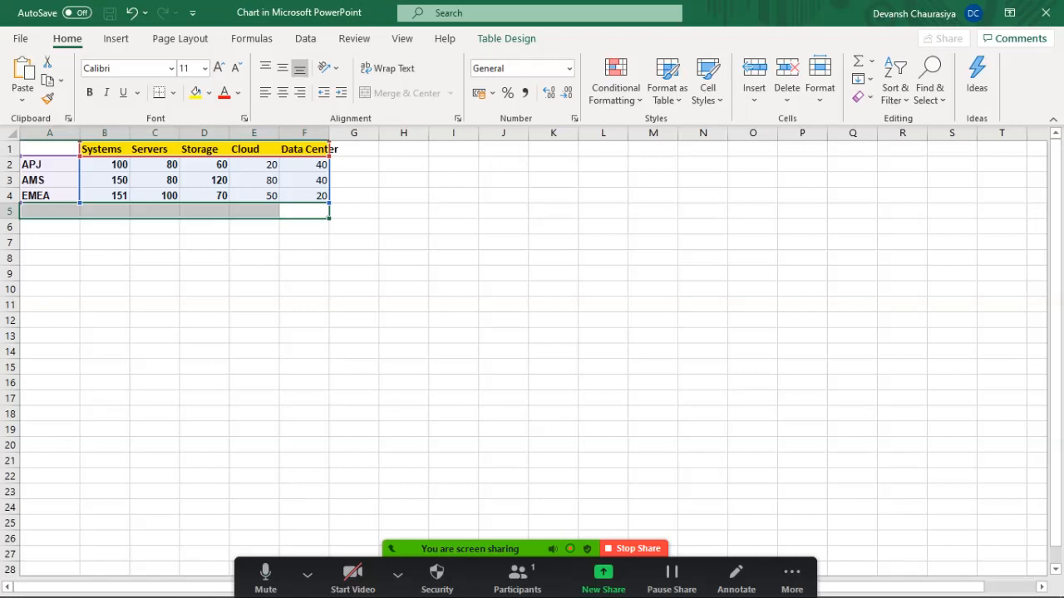
key(shift+space)
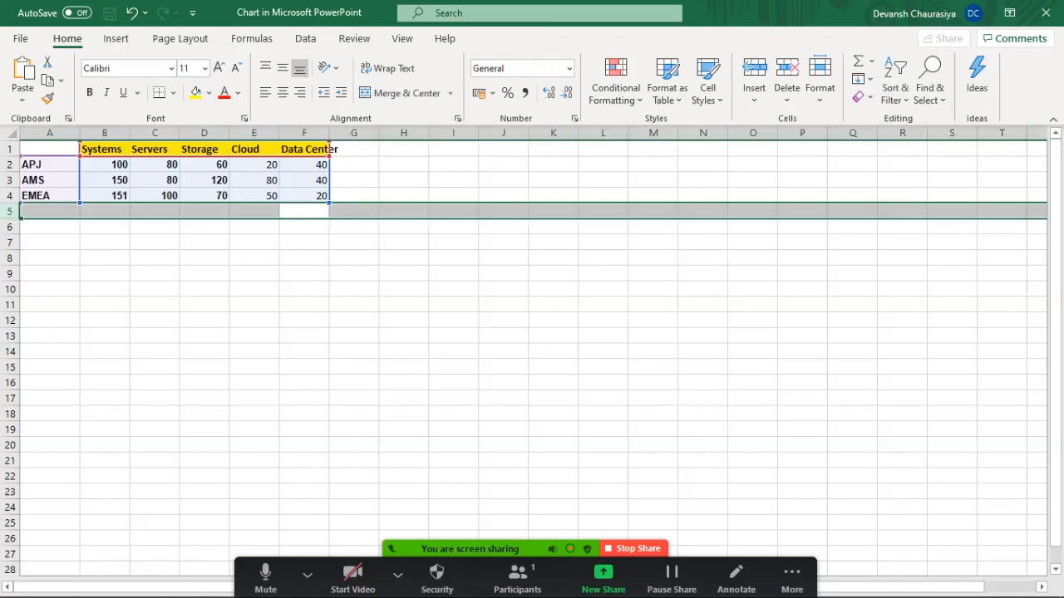
click(305, 242)
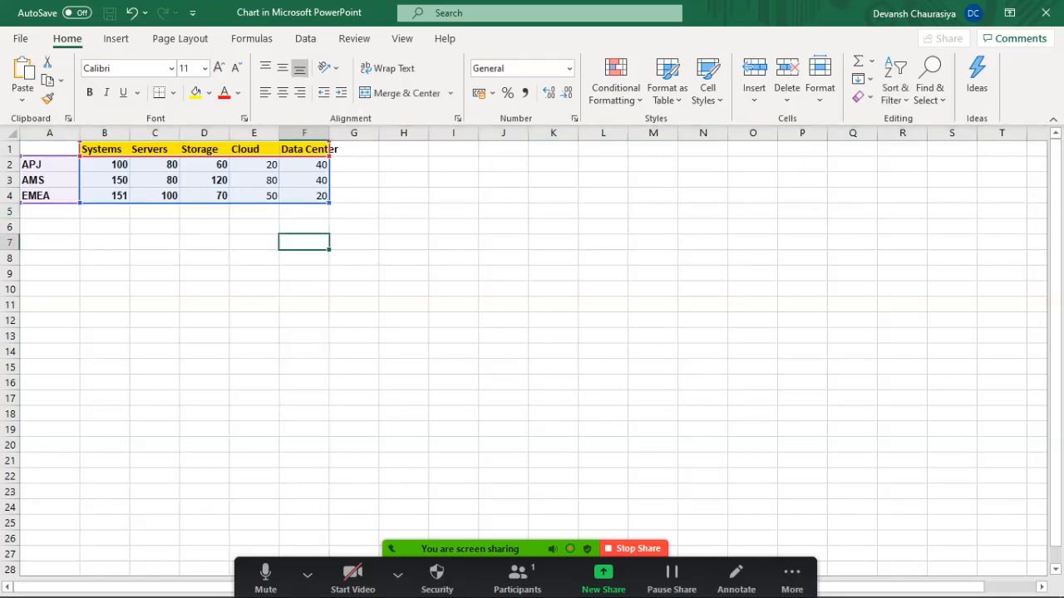
Hide Zoom's floating meeting controls and return to the PPt training presentation in PowerPoint
click(792, 574)
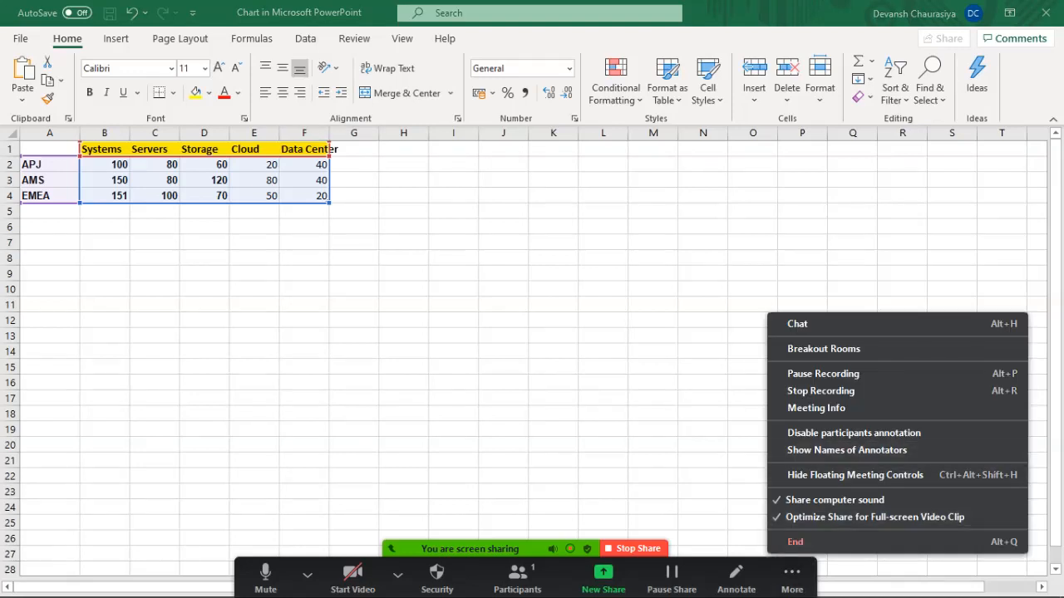
click(831, 474)
key(alt+Tab)
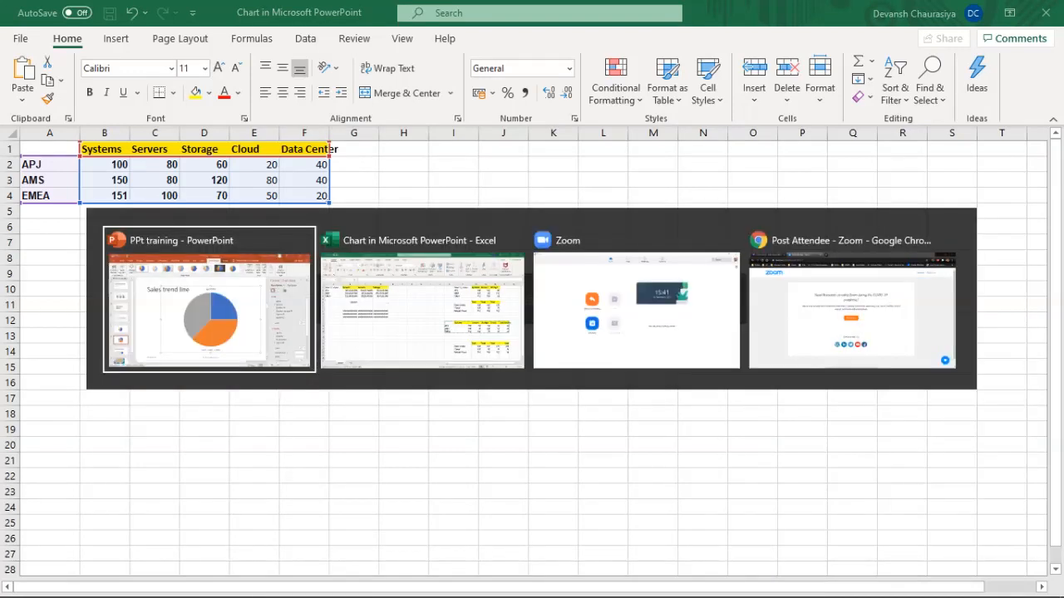
click(304, 243)
click(703, 243)
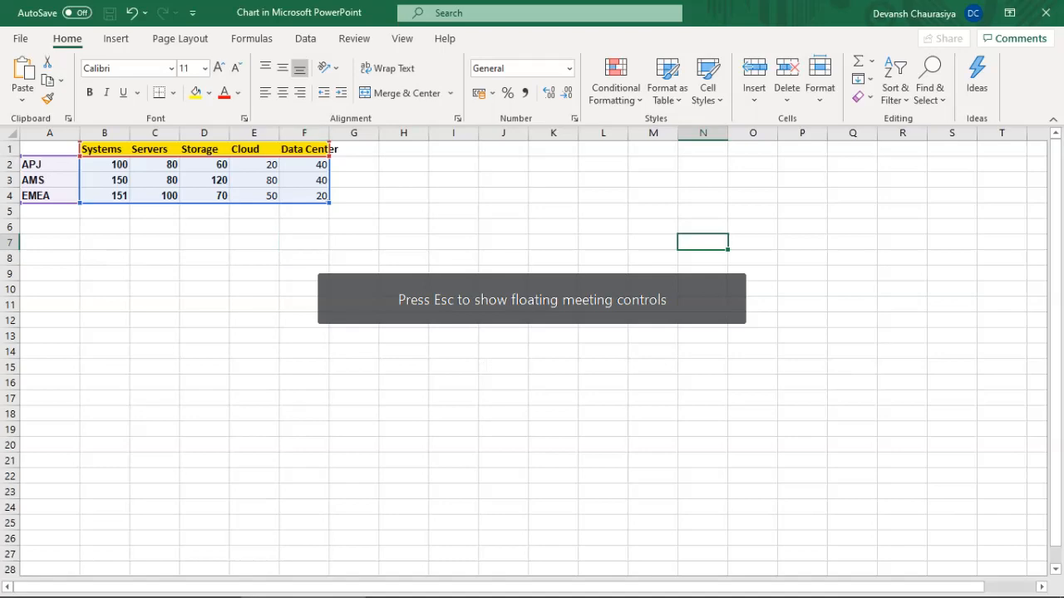
click(254, 179)
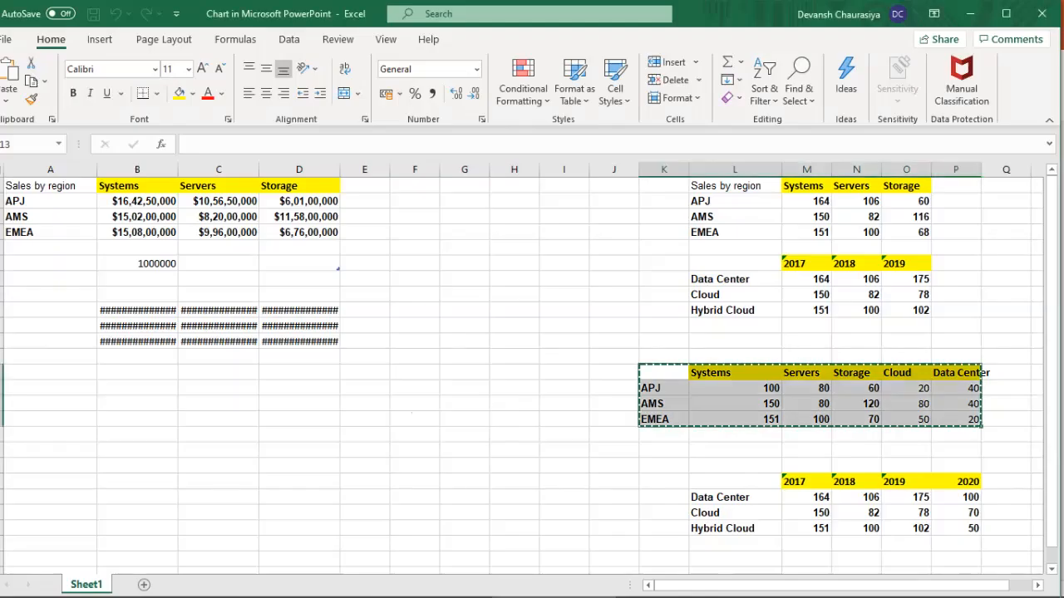
key(alt+Tab)
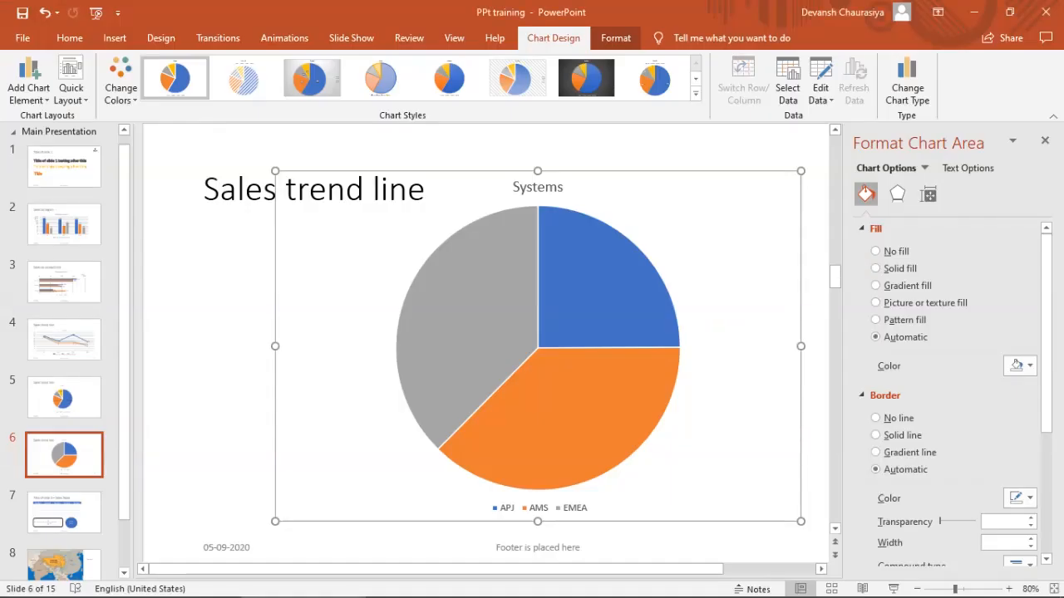
Shrink the Systems pie chart on slide 6 from its upper-right corner so it sits below the slide title
click(566, 365)
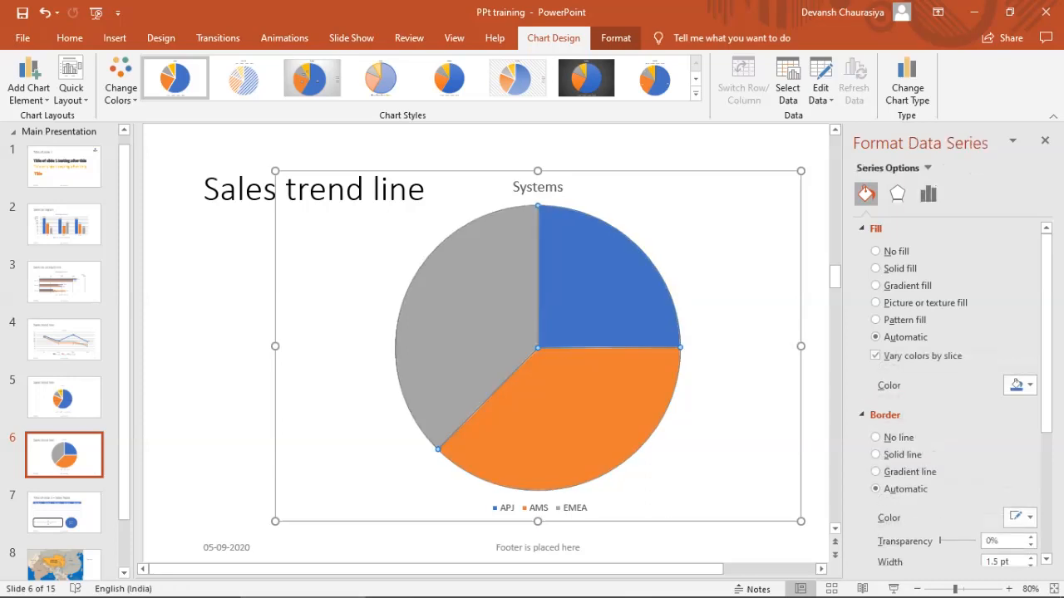
drag(802, 172, 662, 257)
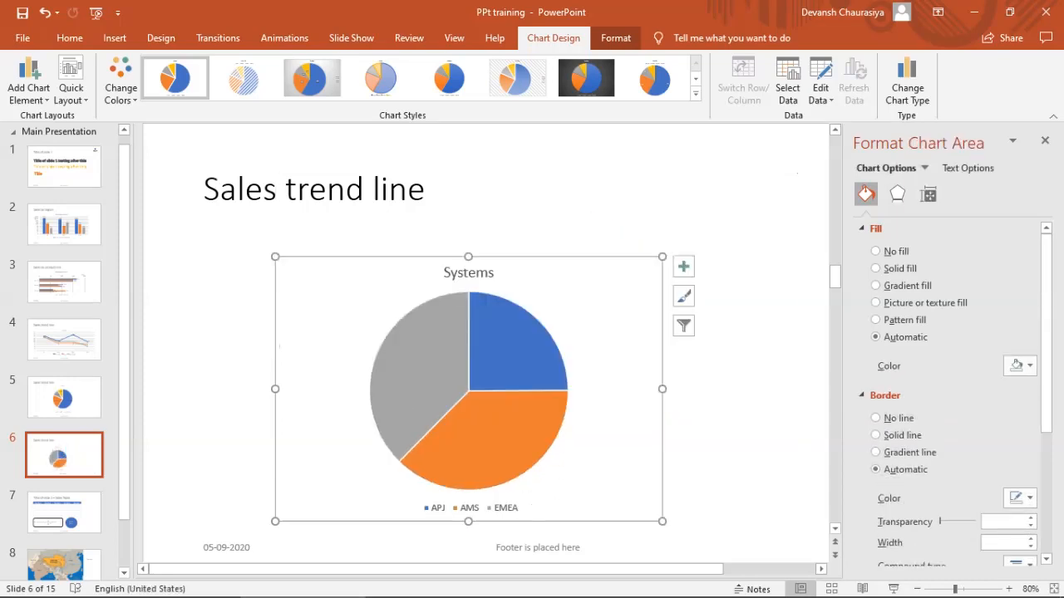
click(732, 332)
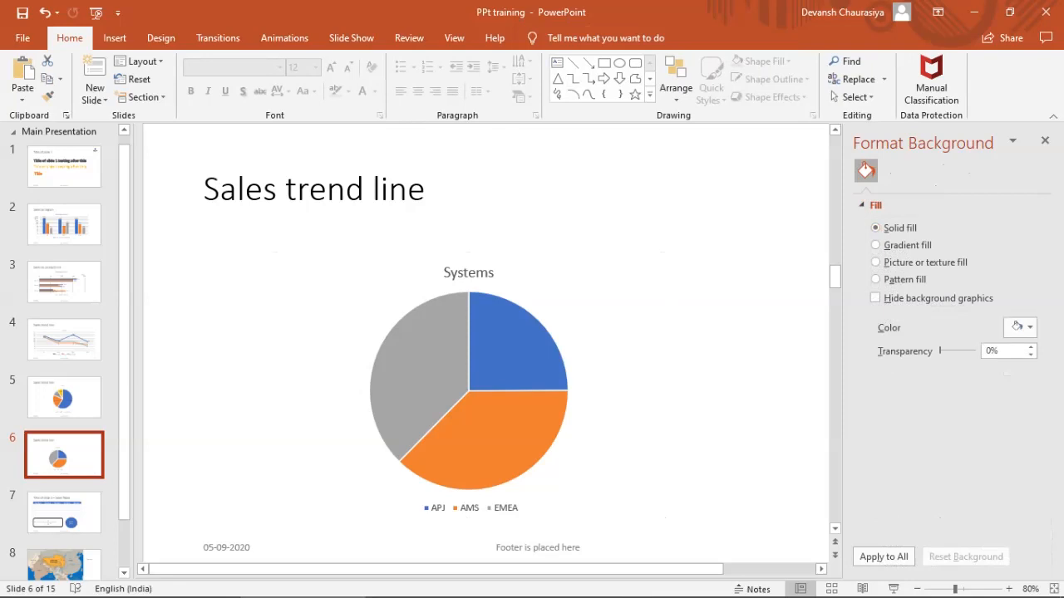
Switch the rows and columns in the pie chart's data source so the products form the slices
click(555, 306)
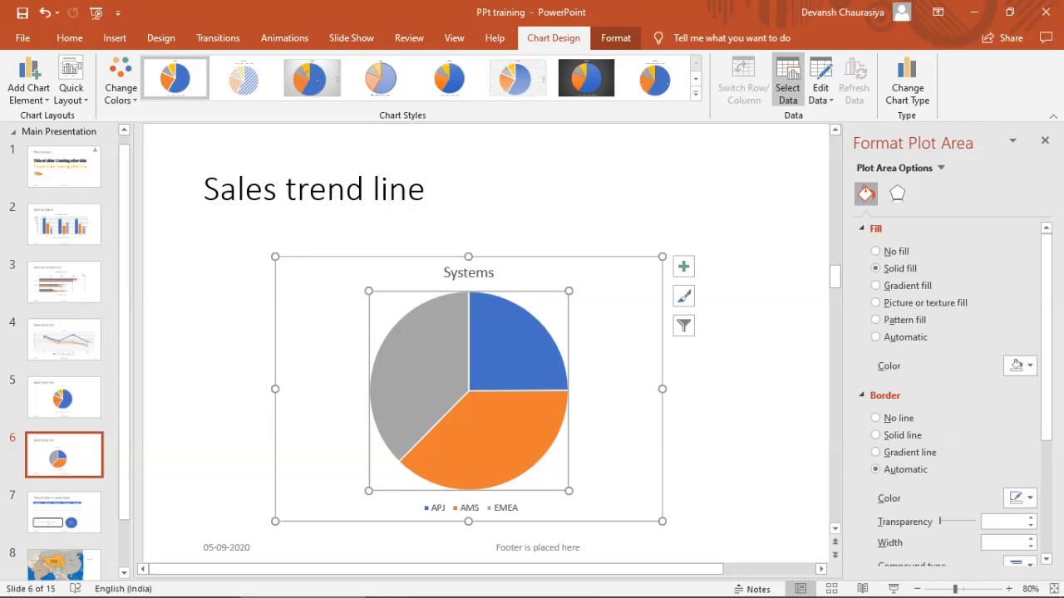
click(787, 81)
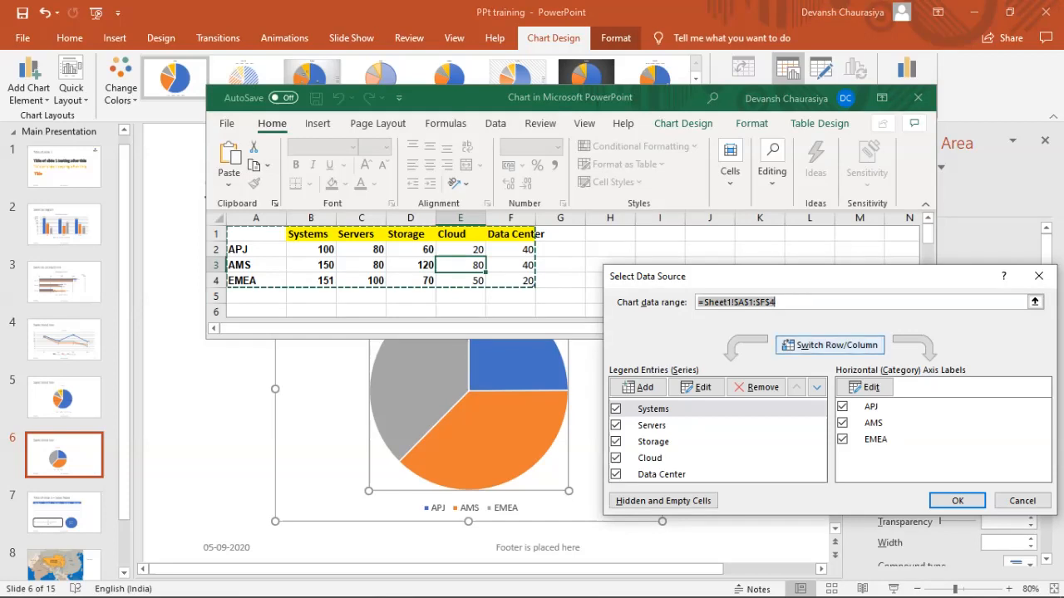
click(830, 345)
click(957, 500)
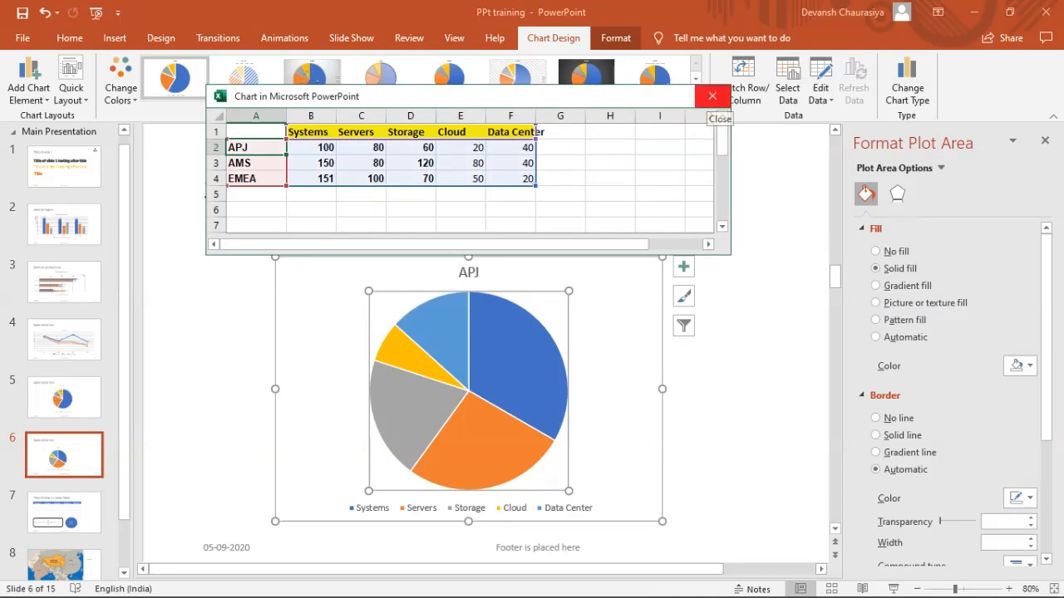
Change the APJ pie chart's type to Pie of Pie
click(907, 82)
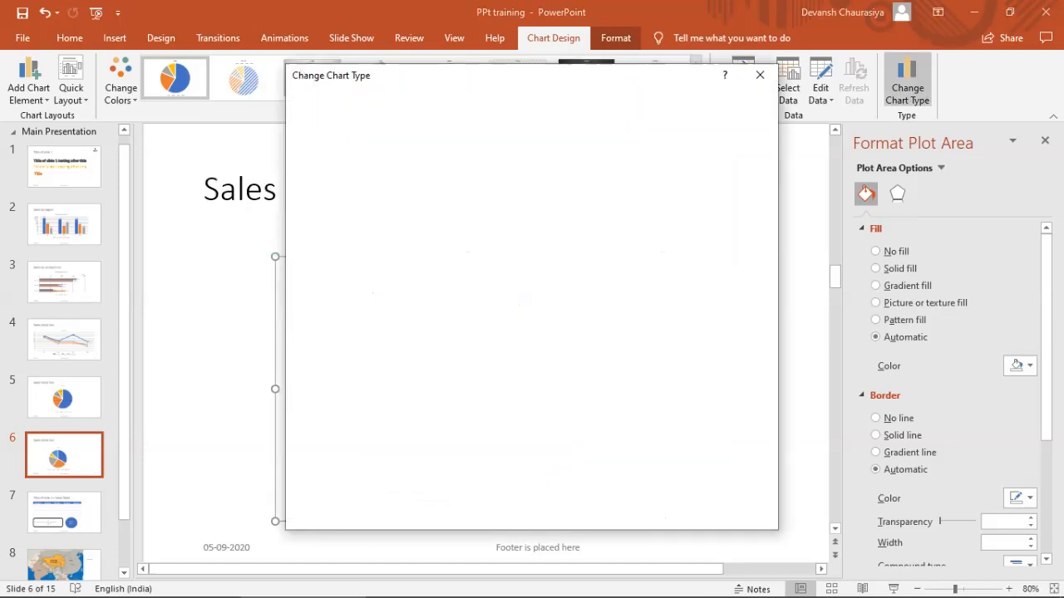
click(517, 141)
click(679, 515)
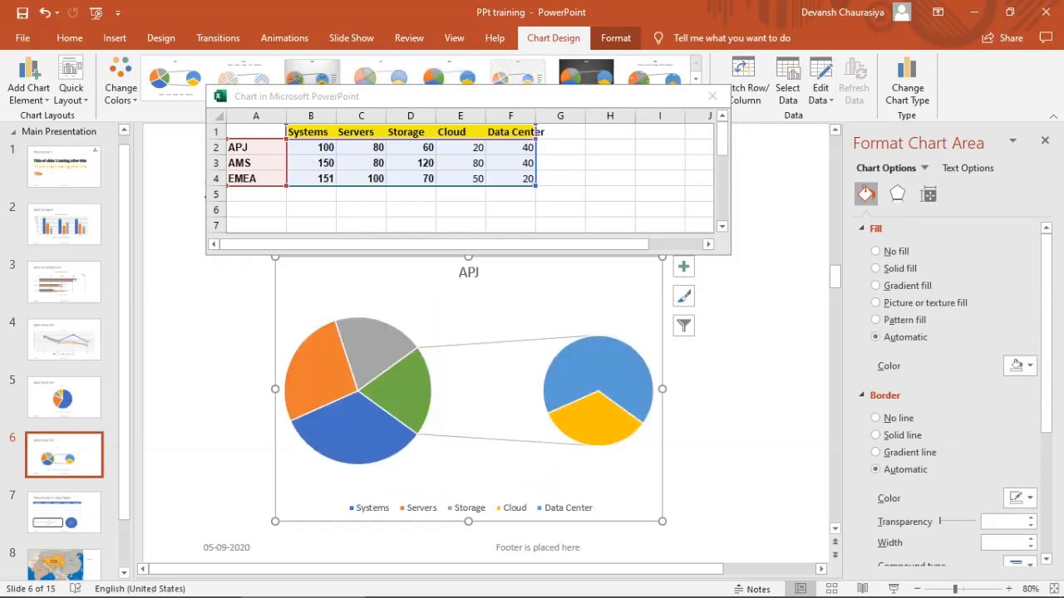
Add data labels to the APJ series of the Pie of Pie chart
right_click(364, 342)
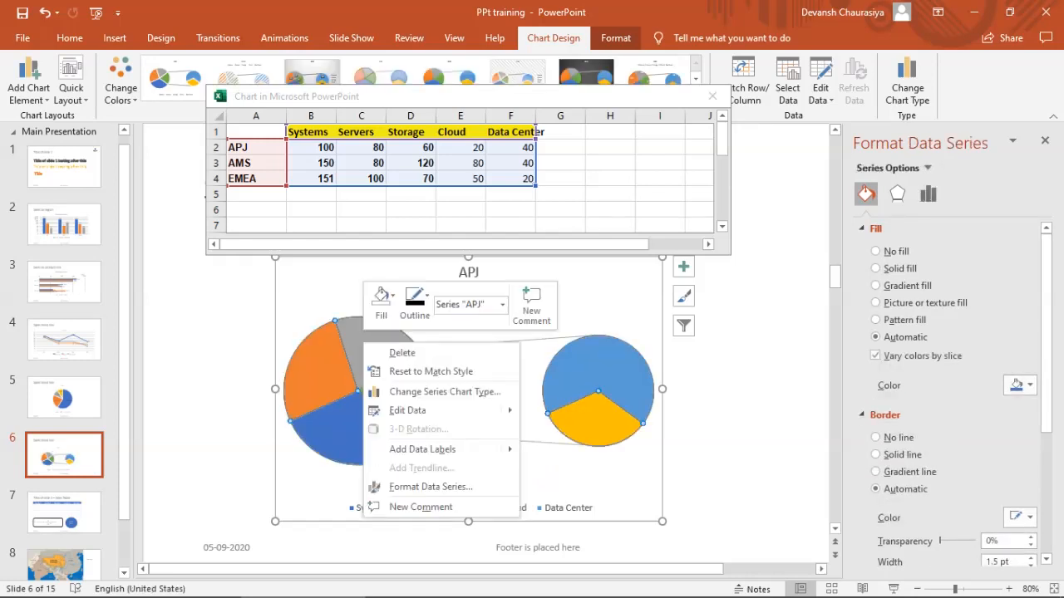
mouse_move(498, 411)
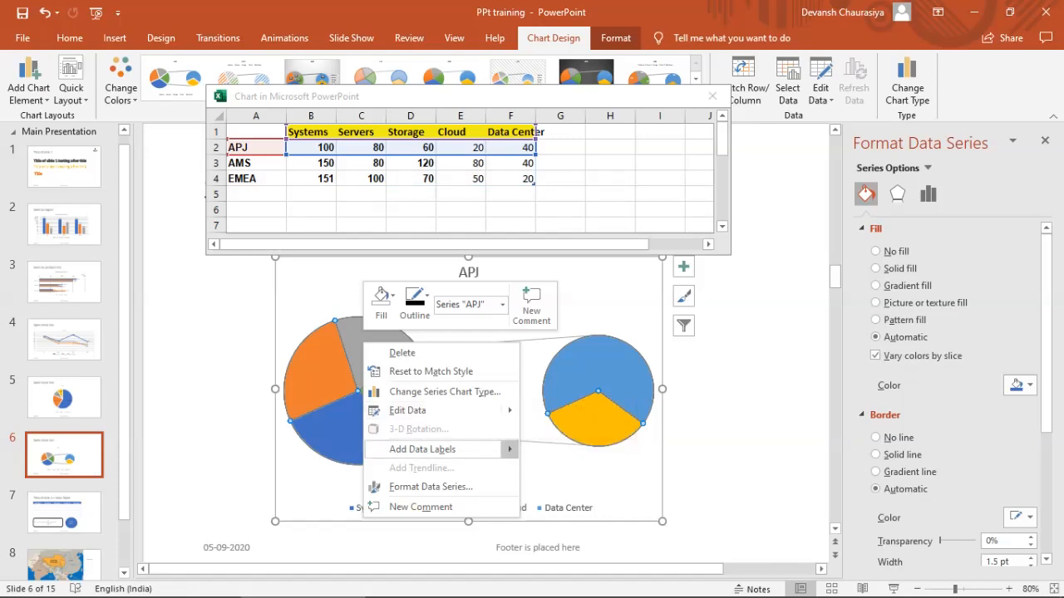
click(422, 449)
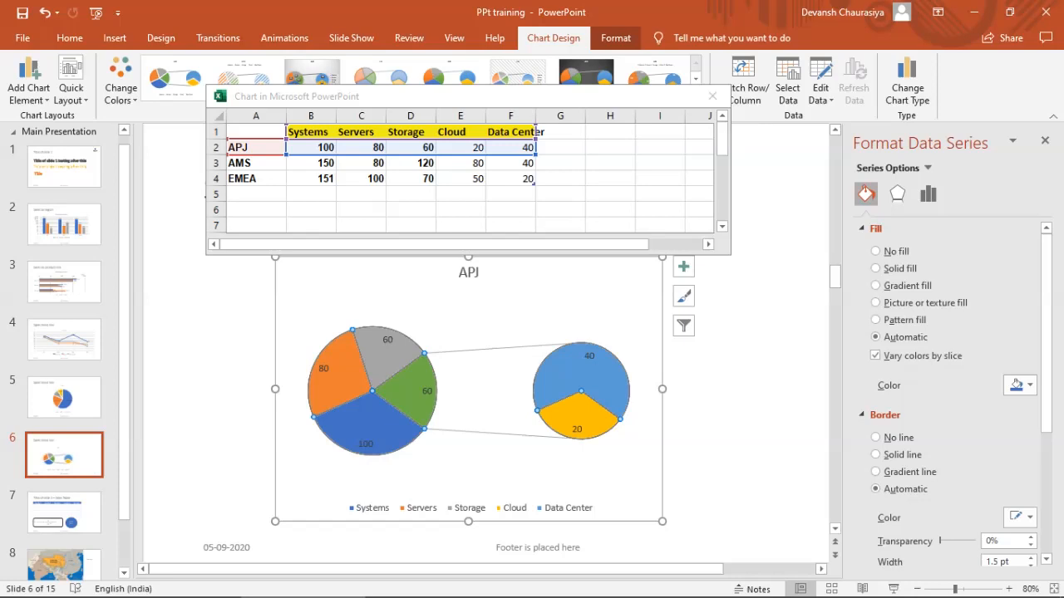
Open the formatting options for the APJ series' data labels
right_click(383, 342)
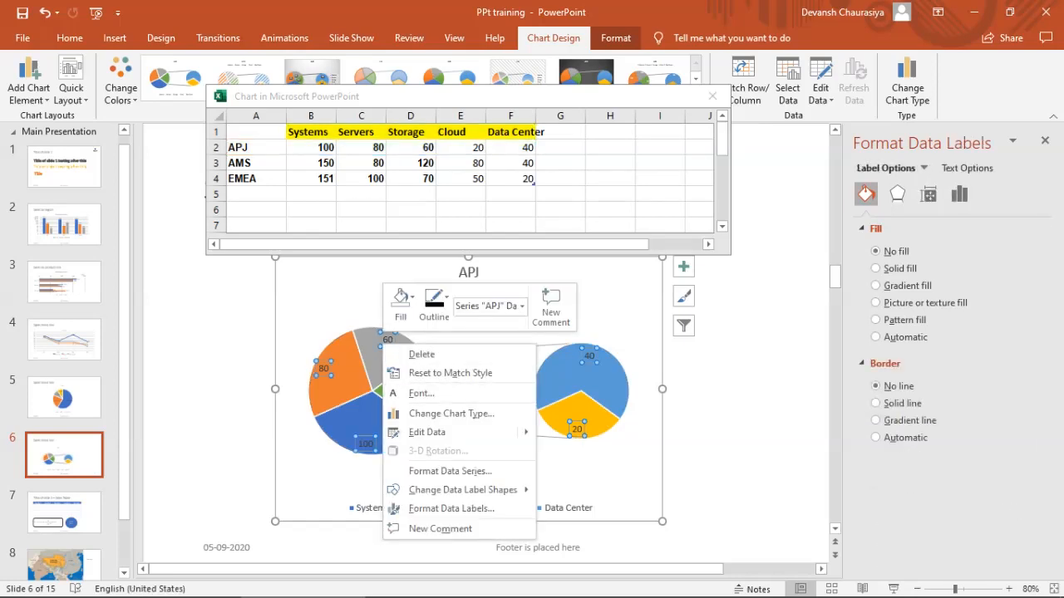
click(451, 508)
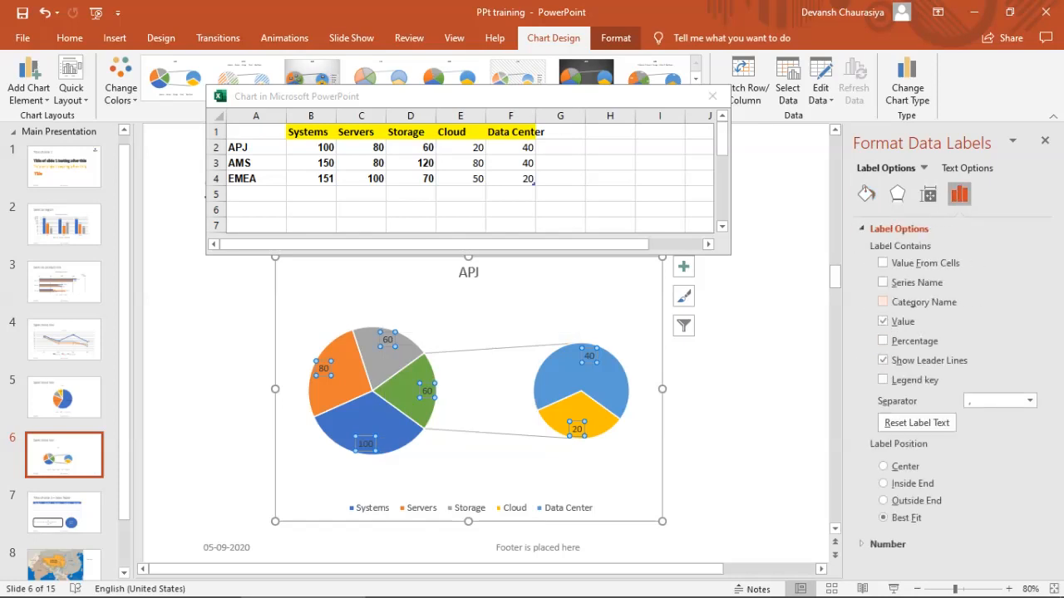